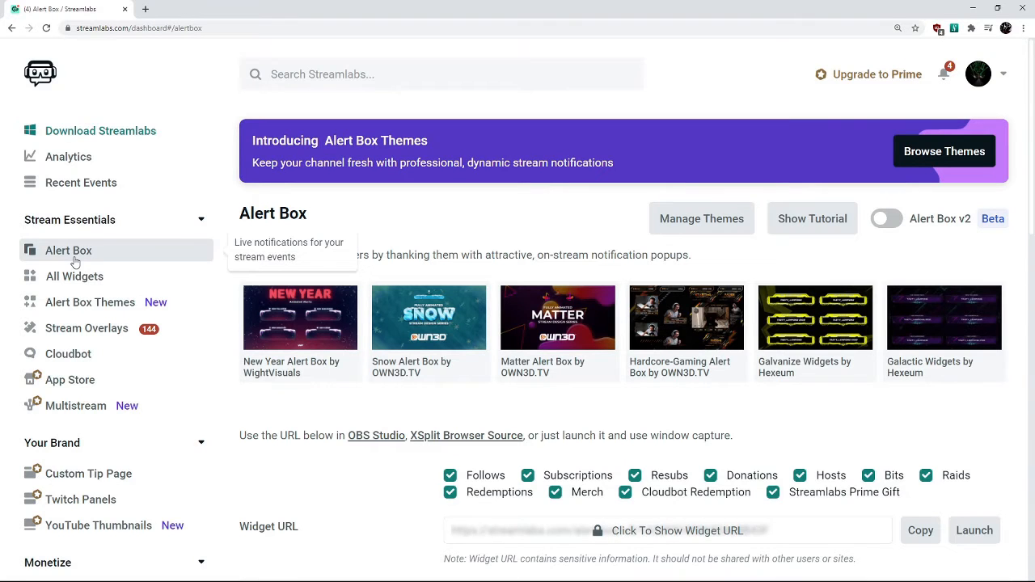
# - Open the alert box's Subscriptions settings and review the layout, animation, message and media options
pyautogui.scroll(-5, 490, 332)
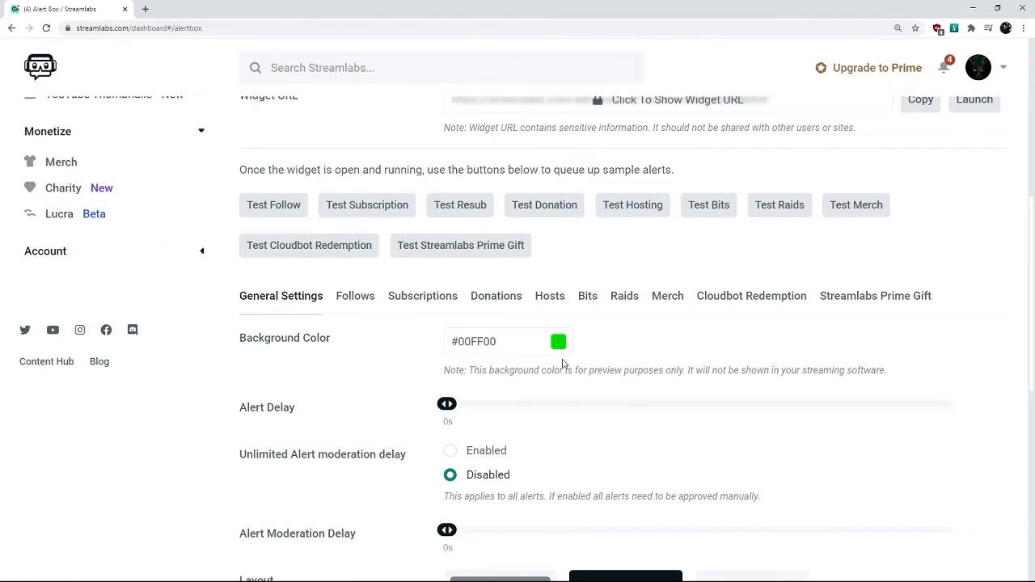
pyautogui.click(419, 301)
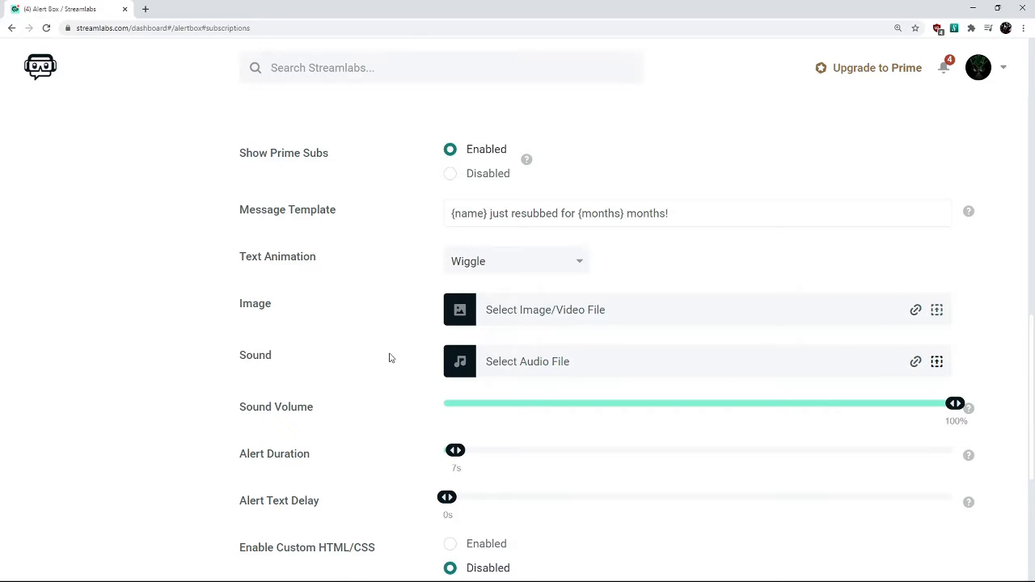
pyautogui.scroll(3, 394, 358)
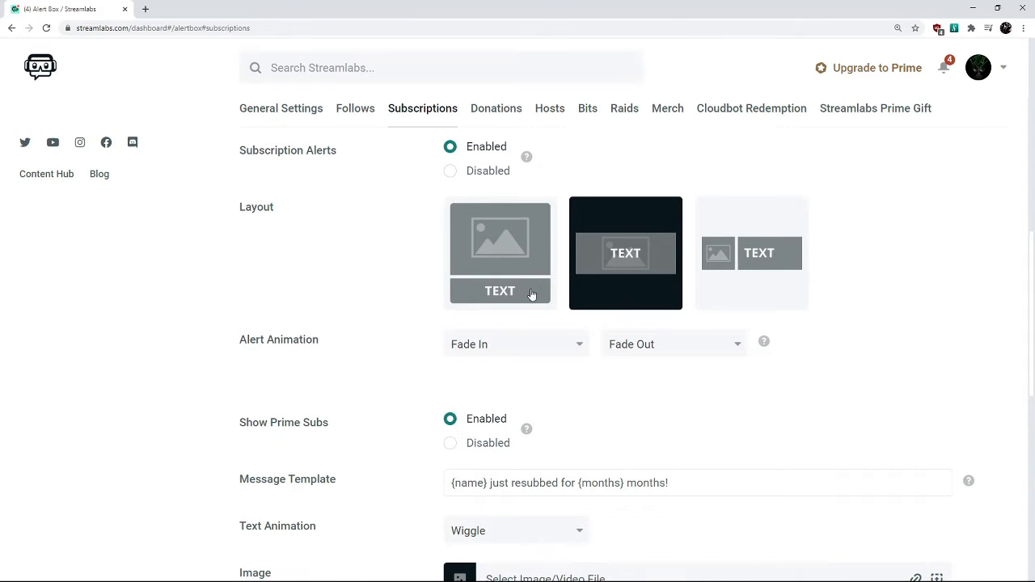
pyautogui.scroll(-7, 388, 335)
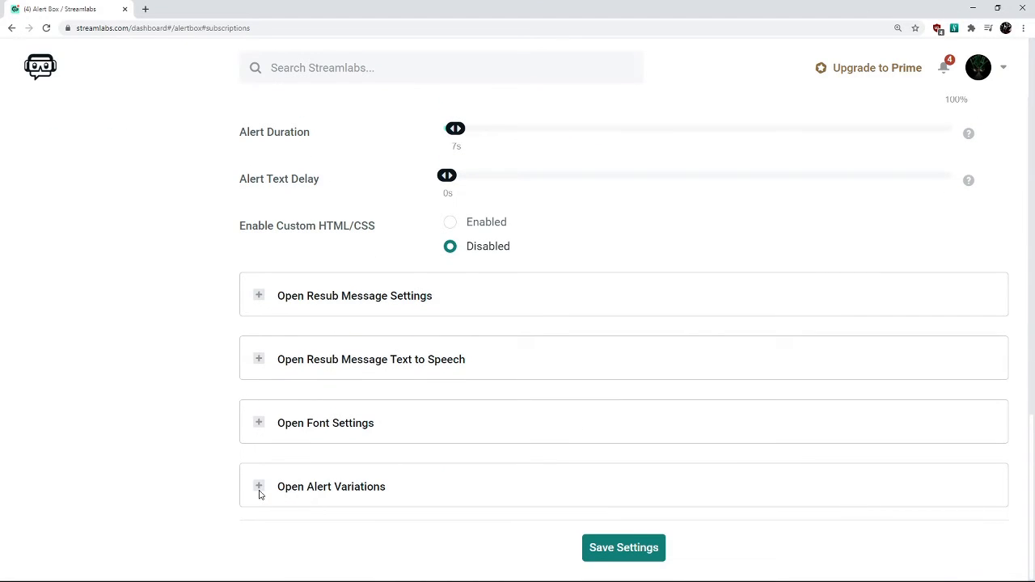
# - Expand the subscription alert variations and look through the existing ones with their trigger conditions
pyautogui.click(259, 488)
pyautogui.scroll(-4, 555, 390)
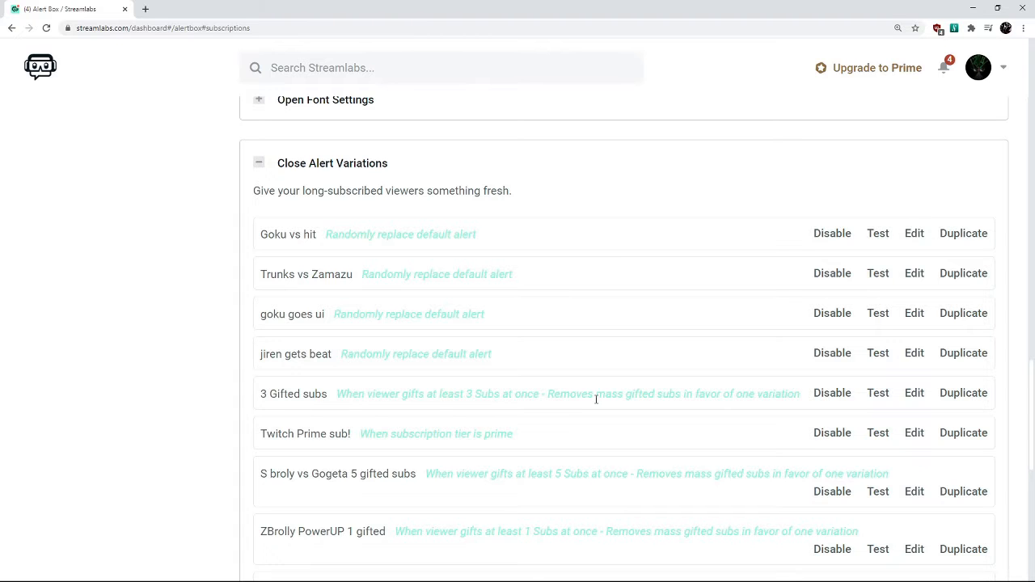
pyautogui.scroll(-1, 457, 320)
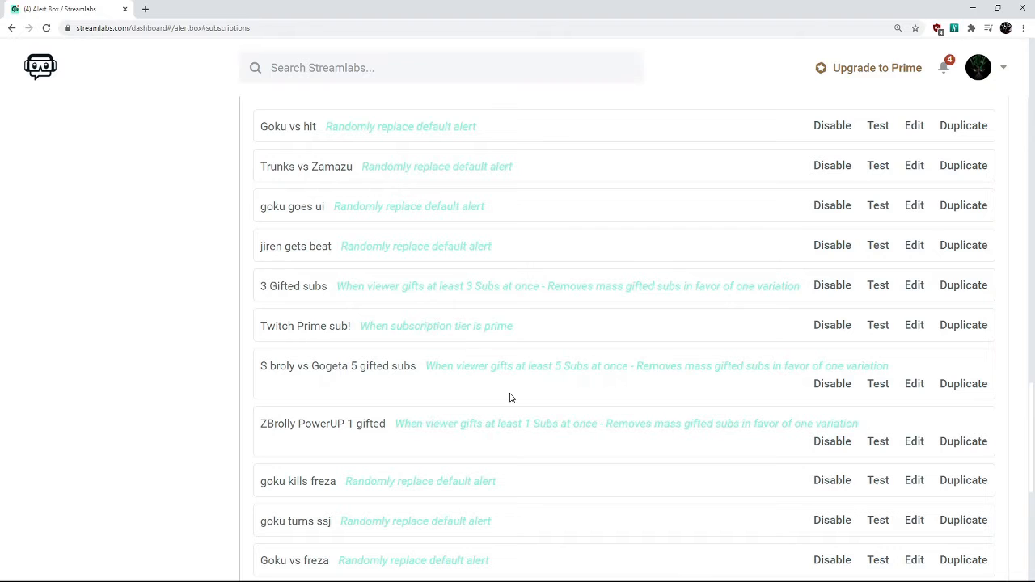
pyautogui.scroll(-5, 477, 323)
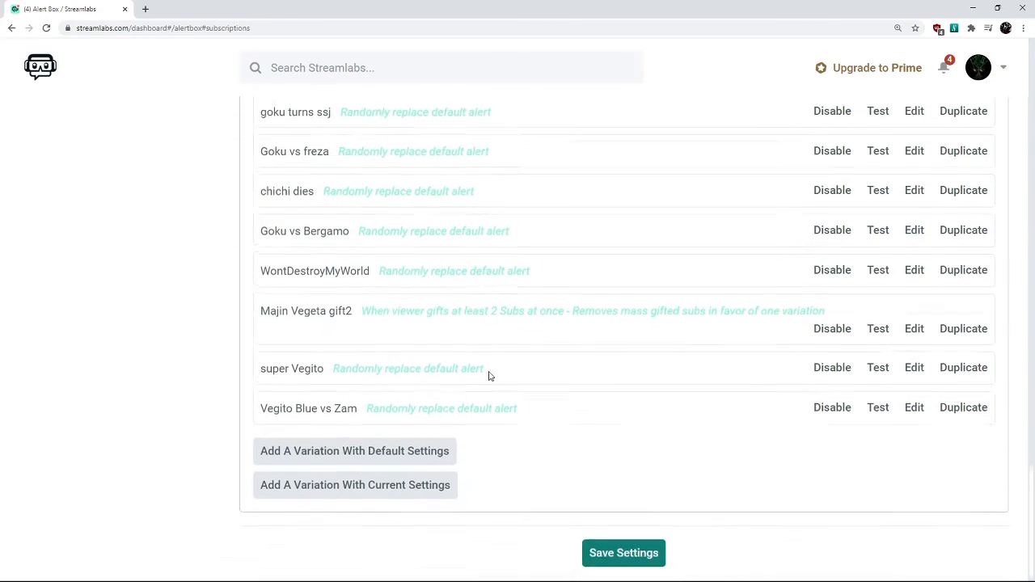
# - Add a subscription alert variation with default settings and set its condition to "When subscription is a gift"
pyautogui.click(387, 455)
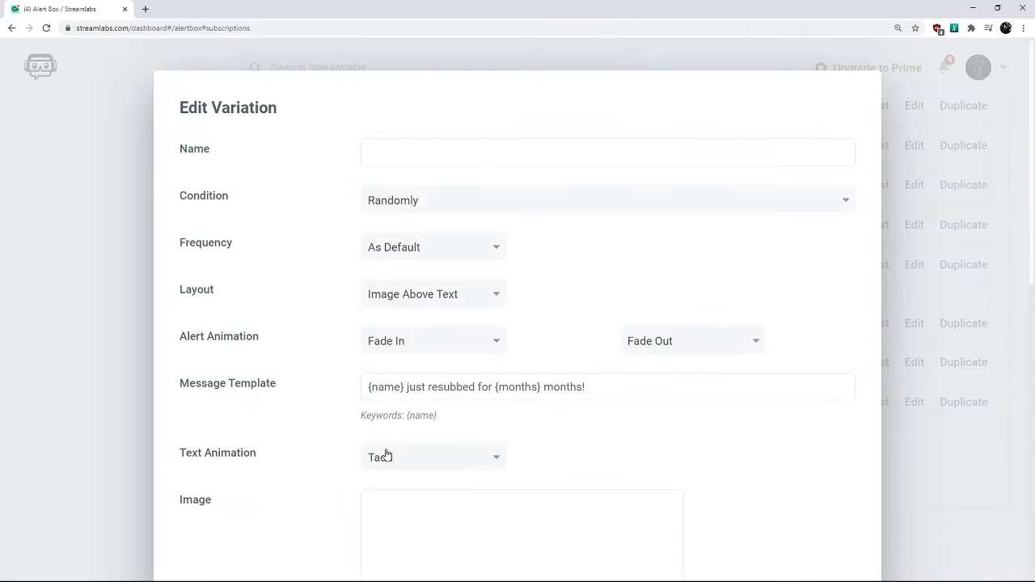
pyautogui.click(457, 202)
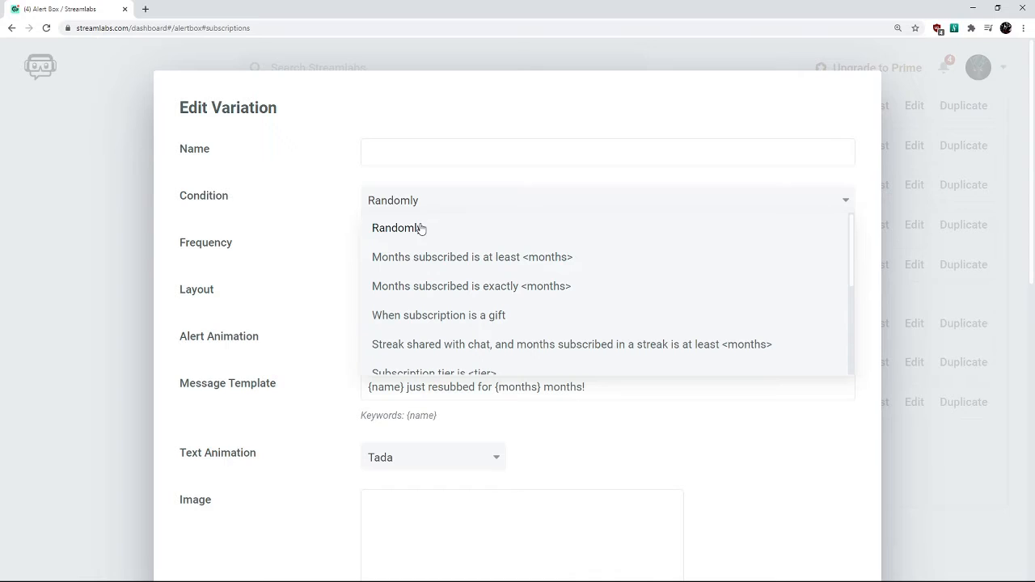
pyautogui.click(451, 315)
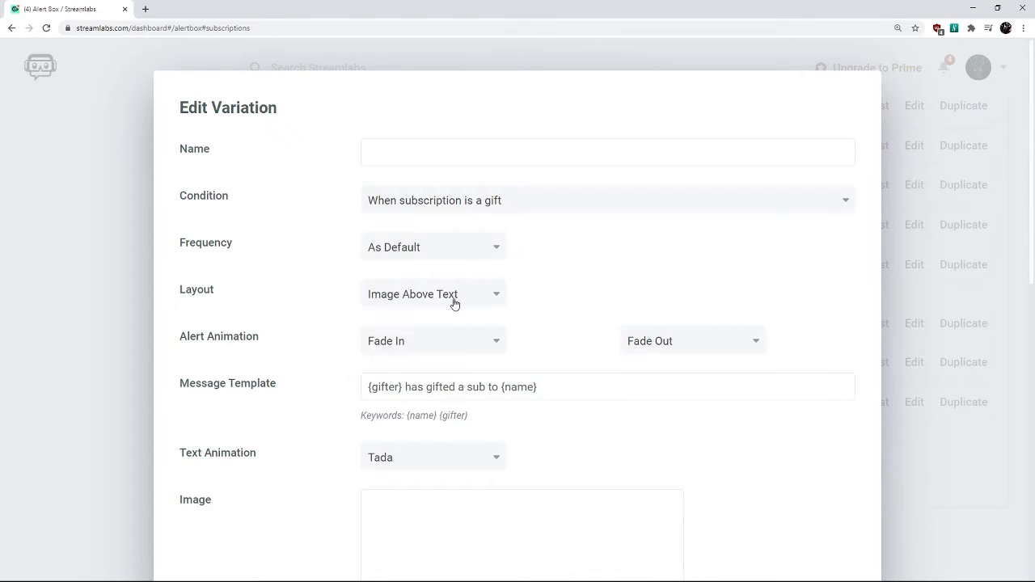
# - Set the variation's condition to "User gifted at least <amount> subs at once"
pyautogui.click(589, 209)
pyautogui.scroll(-2, 566, 309)
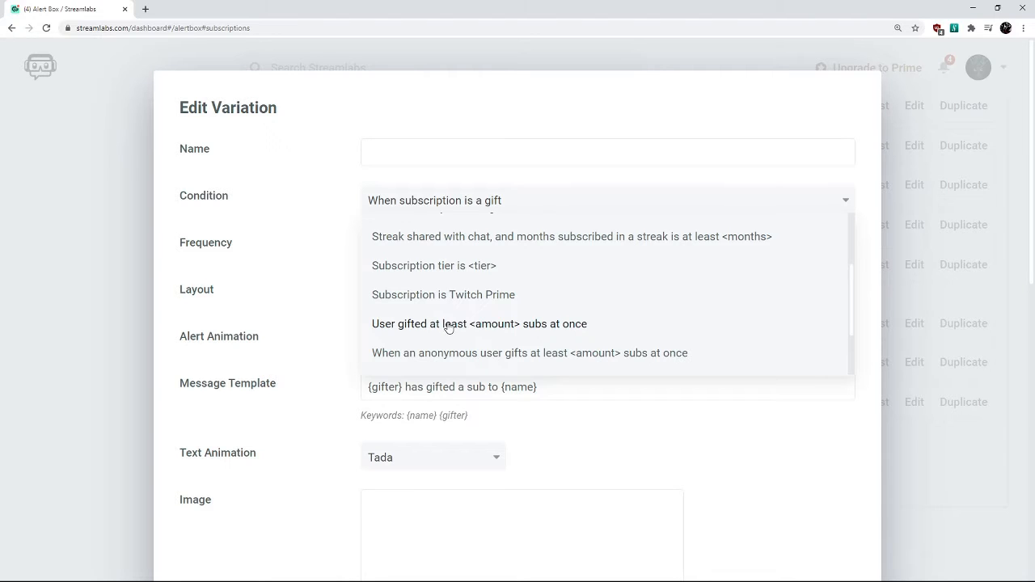
pyautogui.scroll(2, 449, 326)
pyautogui.scroll(-2, 452, 326)
pyautogui.click(474, 270)
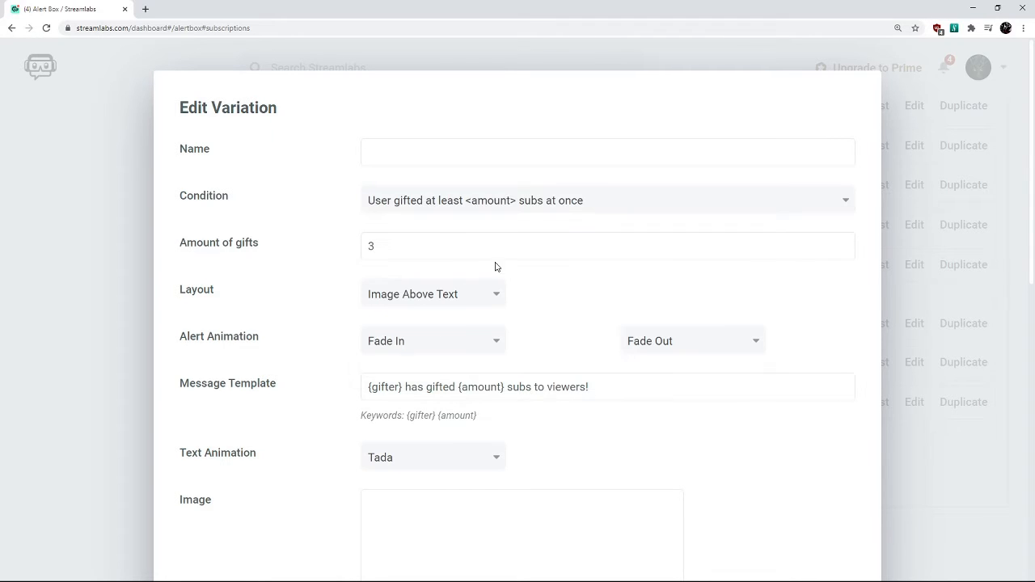
# - Try the condition "When an anonymous user gifts at least <amount> subs at once" and close the variation without keeping it
pyautogui.click(473, 201)
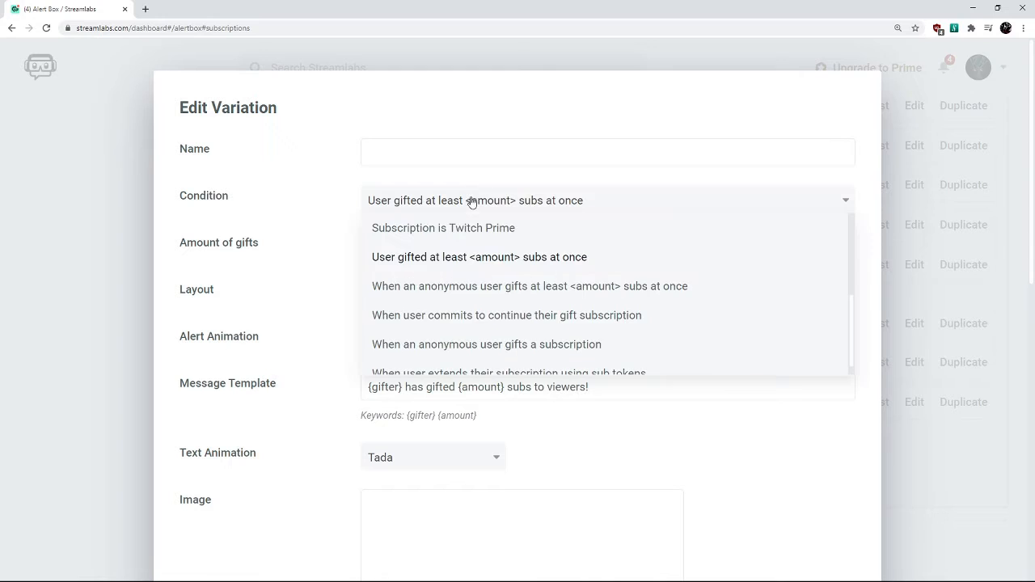
pyautogui.scroll(3, 509, 331)
pyautogui.scroll(-1, 527, 347)
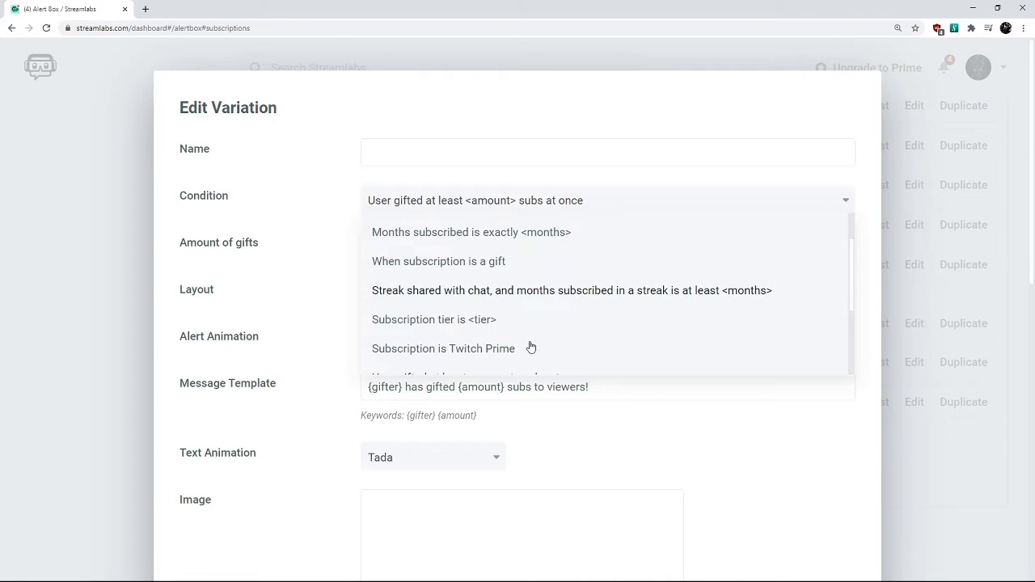
pyautogui.scroll(-1, 564, 318)
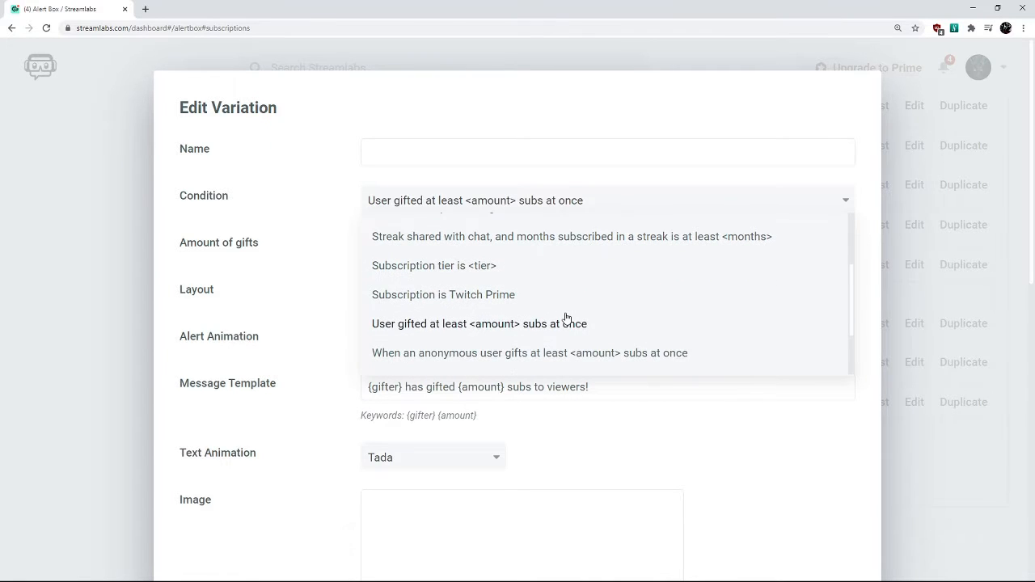
pyautogui.scroll(-1, 564, 324)
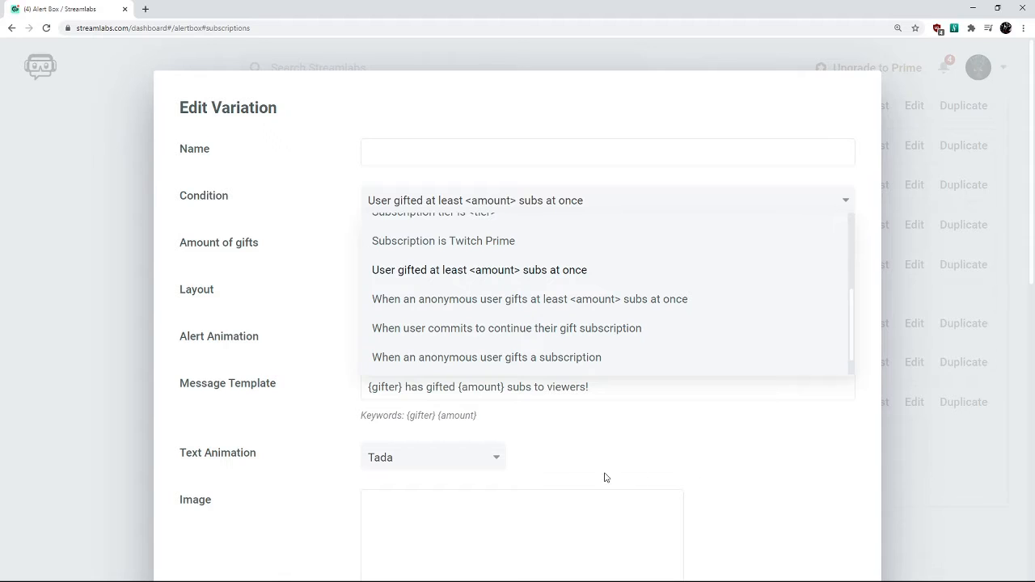
pyautogui.click(649, 306)
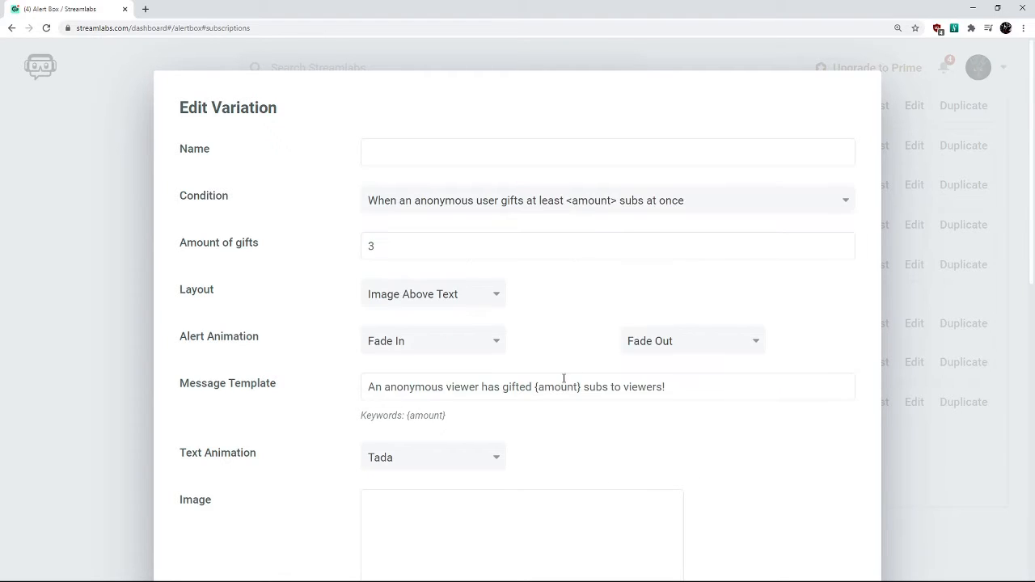
pyautogui.scroll(-8, 561, 379)
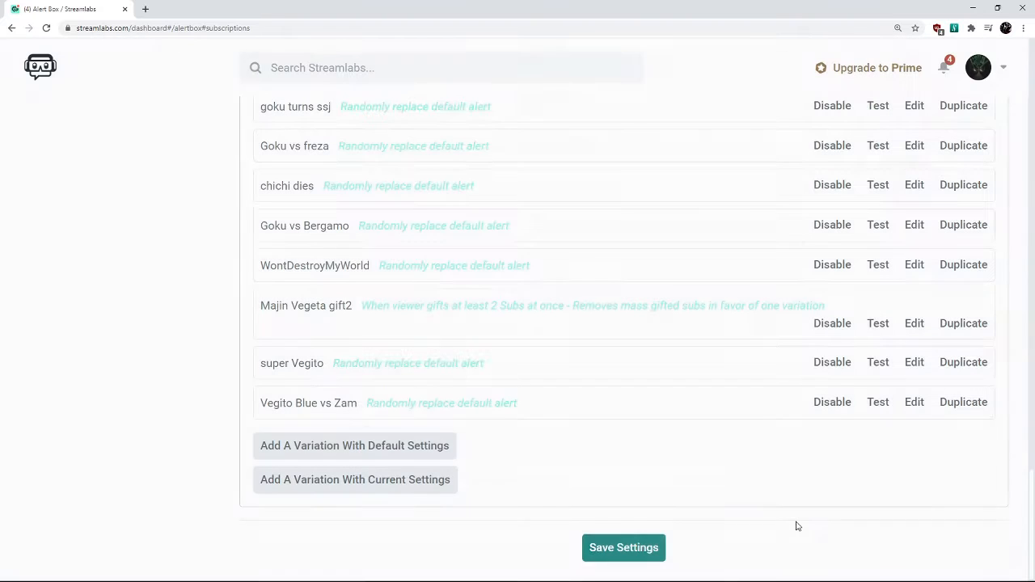
pyautogui.click(796, 524)
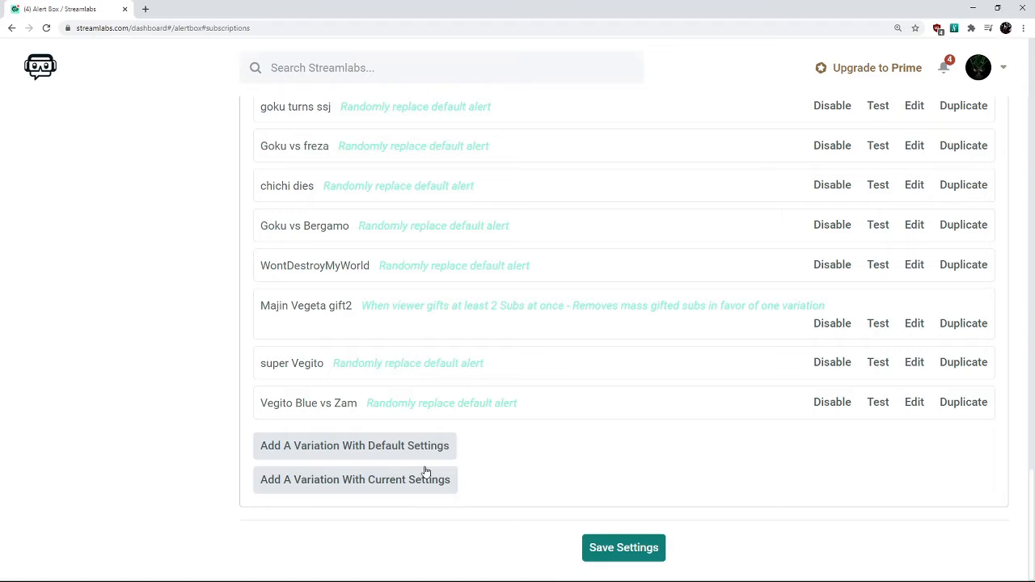
# - Start a new variation with default settings and examine the full range of available trigger conditions
pyautogui.click(411, 444)
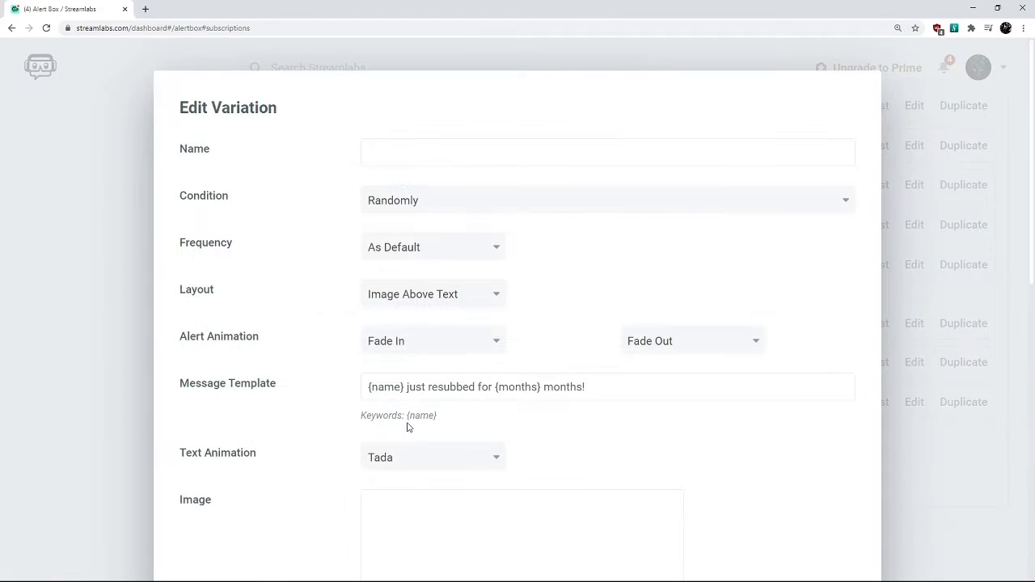
pyautogui.click(602, 206)
pyautogui.scroll(-3, 573, 295)
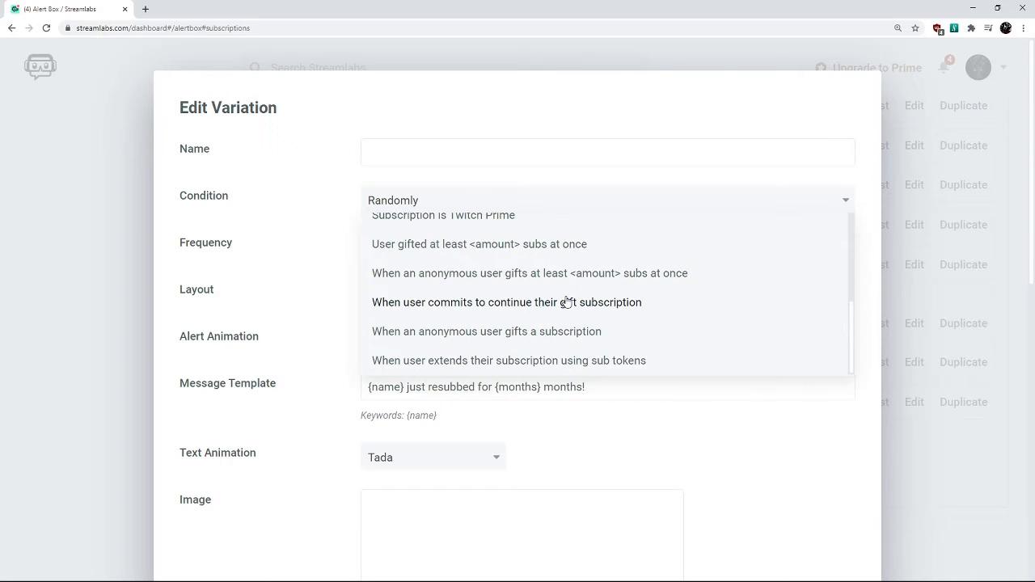
pyautogui.scroll(3, 571, 335)
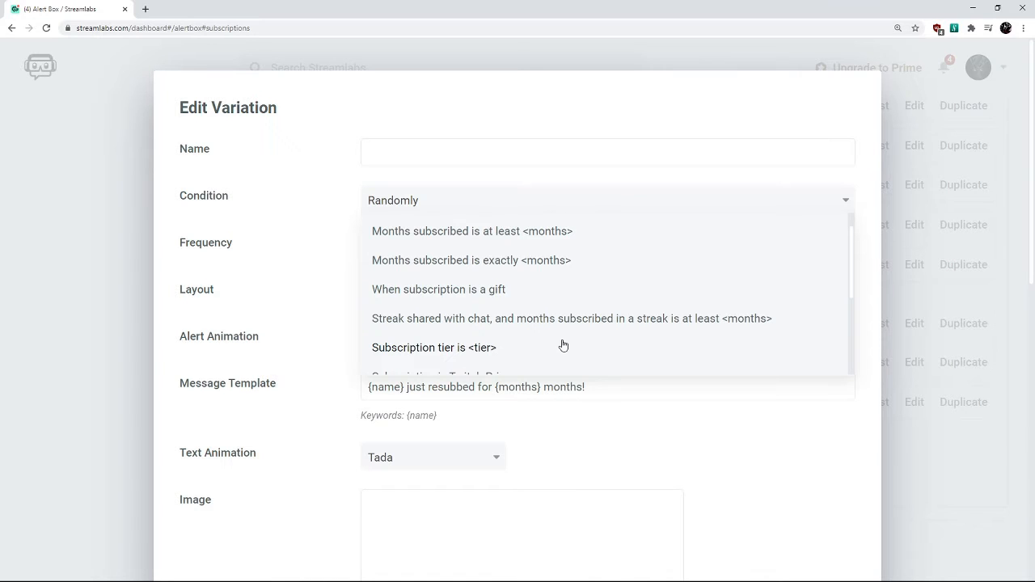
pyautogui.scroll(-3, 536, 360)
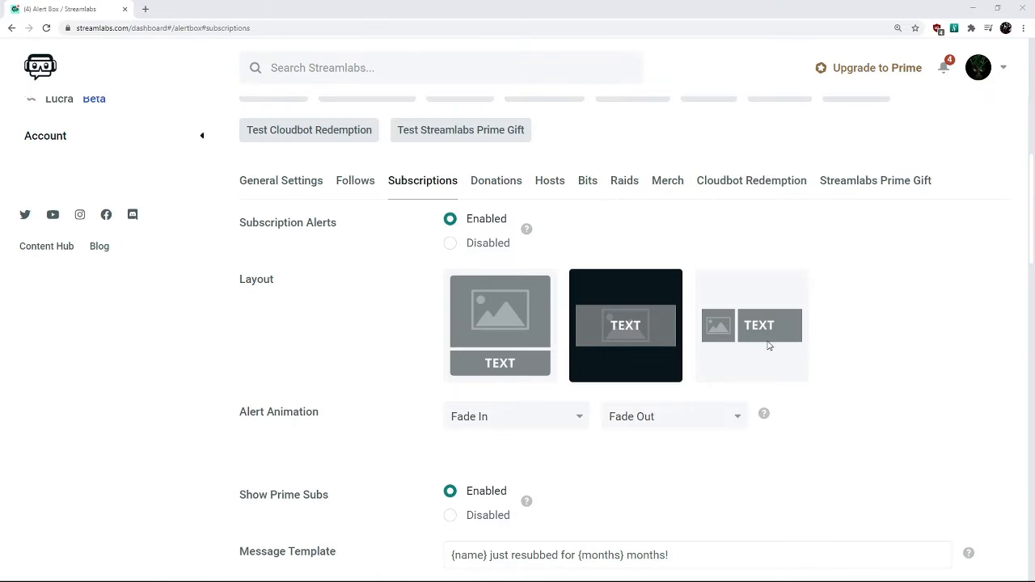
# - Open another default-settings variation from the subscription alert variations and compare its month, streak, tier, Prime and gift conditions
pyautogui.scroll(-5, 396, 378)
pyautogui.scroll(5, 404, 381)
pyautogui.scroll(-1, 381, 315)
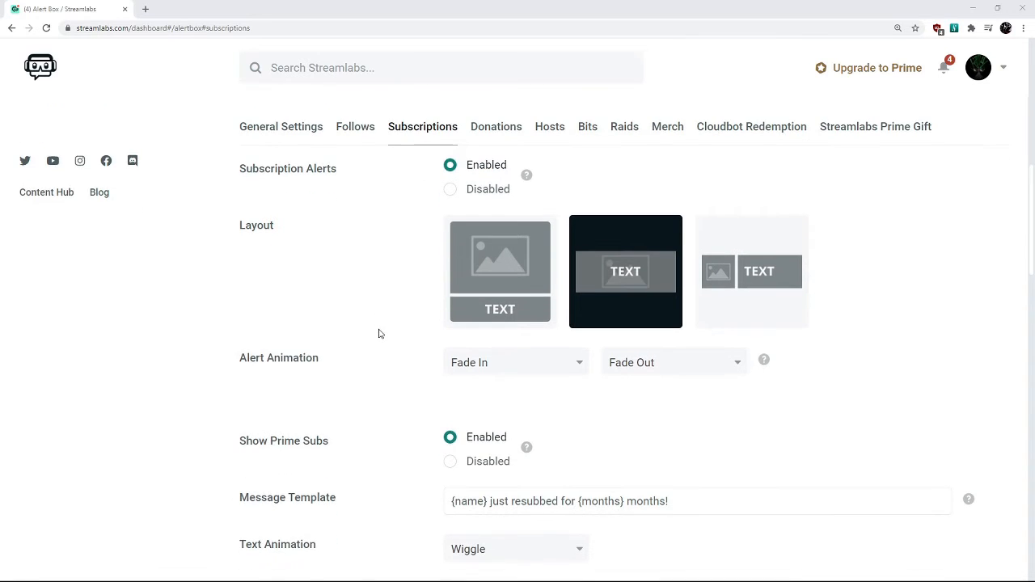
pyautogui.scroll(-2, 379, 333)
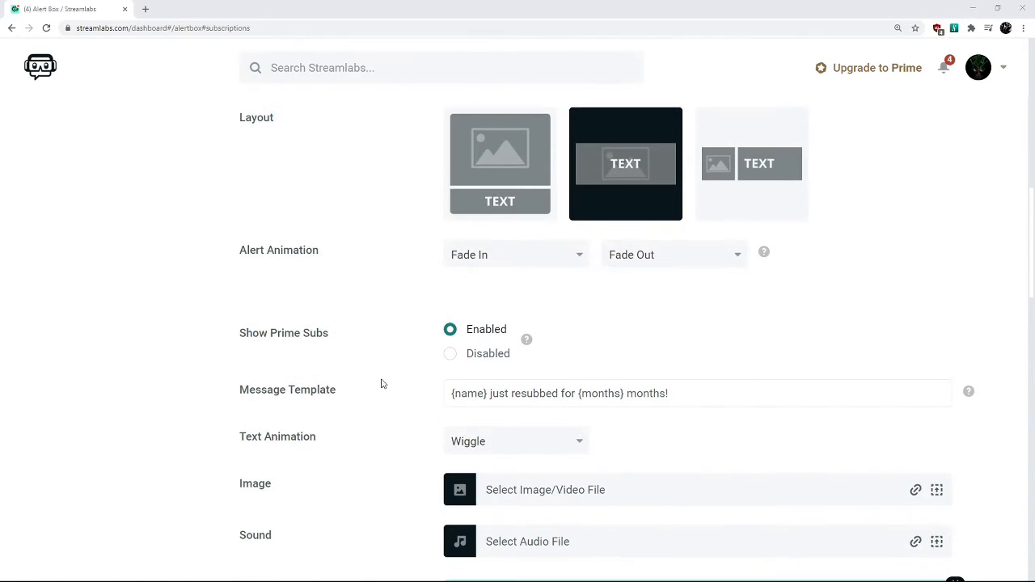
pyautogui.scroll(-1, 380, 388)
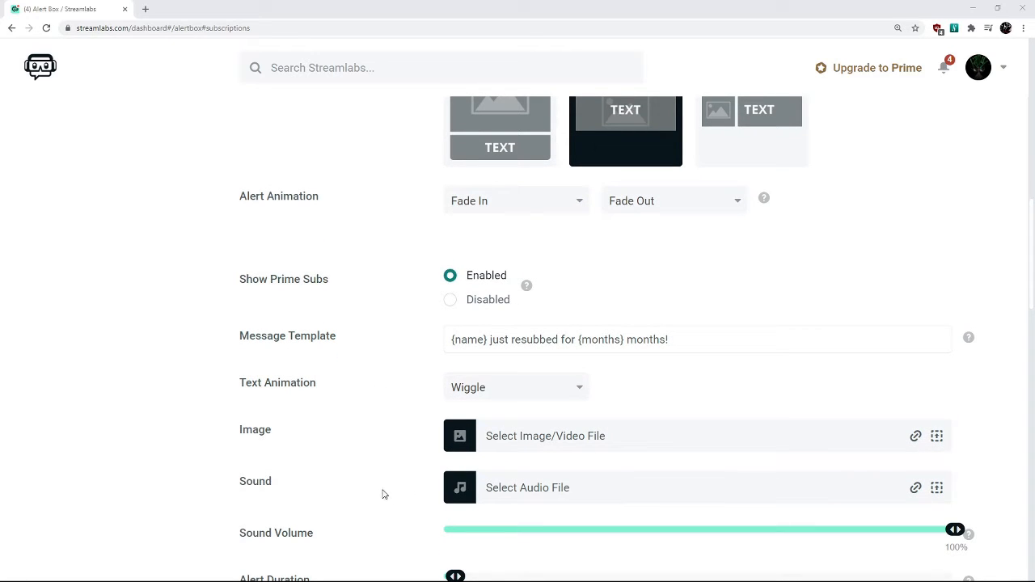
pyautogui.scroll(-8, 384, 495)
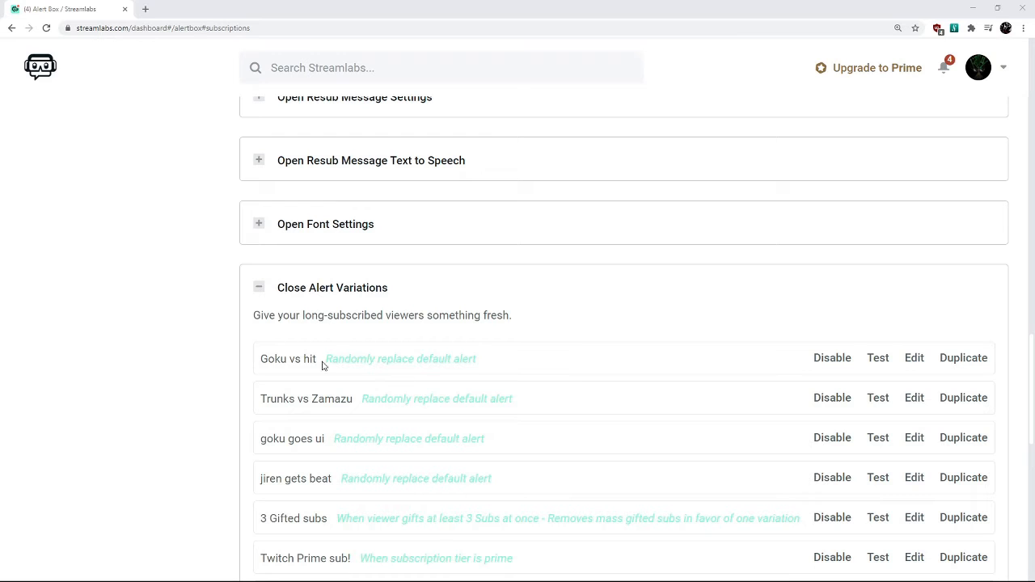
pyautogui.scroll(-10, 340, 380)
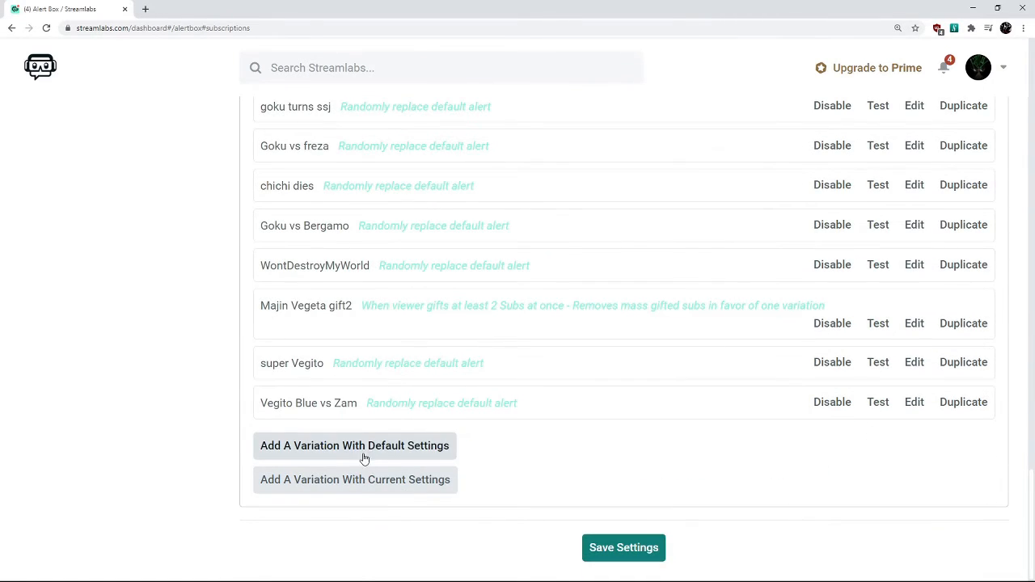
pyautogui.click(365, 454)
pyautogui.click(508, 201)
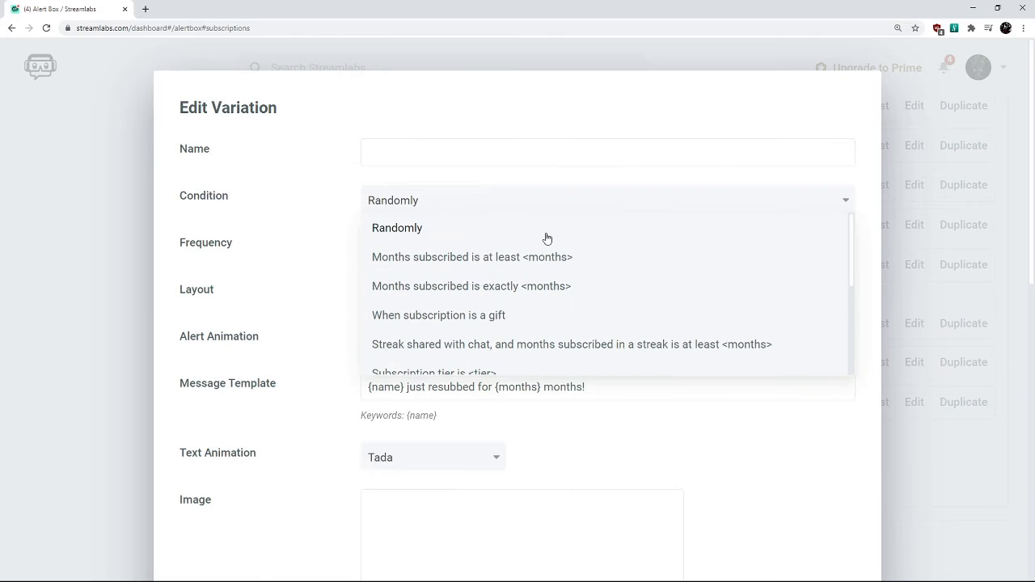
pyautogui.scroll(-1, 521, 356)
pyautogui.scroll(-1, 522, 356)
pyautogui.scroll(2, 499, 329)
pyautogui.scroll(-3, 505, 293)
pyautogui.scroll(3, 485, 303)
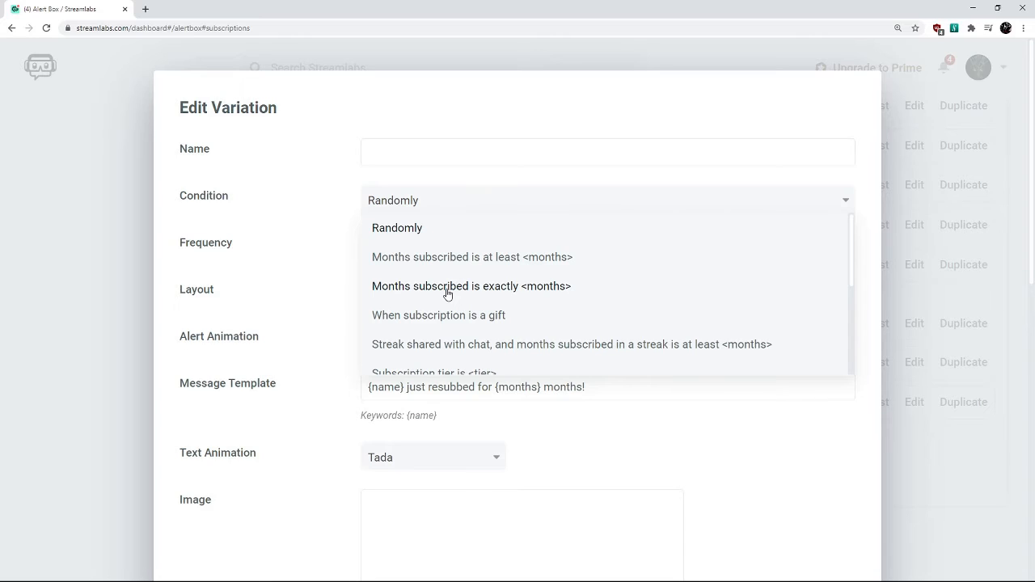
pyautogui.scroll(-3, 444, 324)
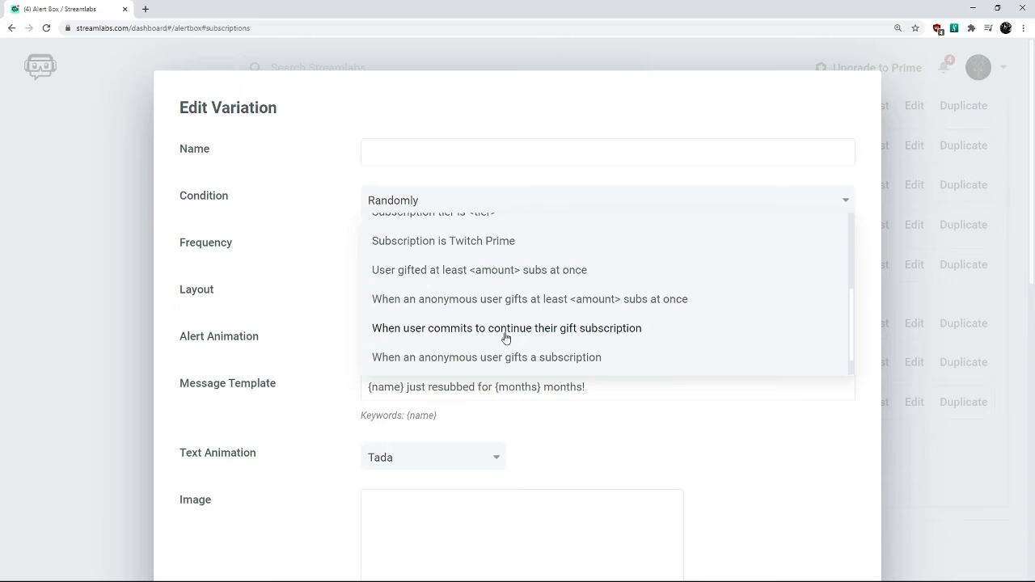
pyautogui.scroll(-1, 506, 338)
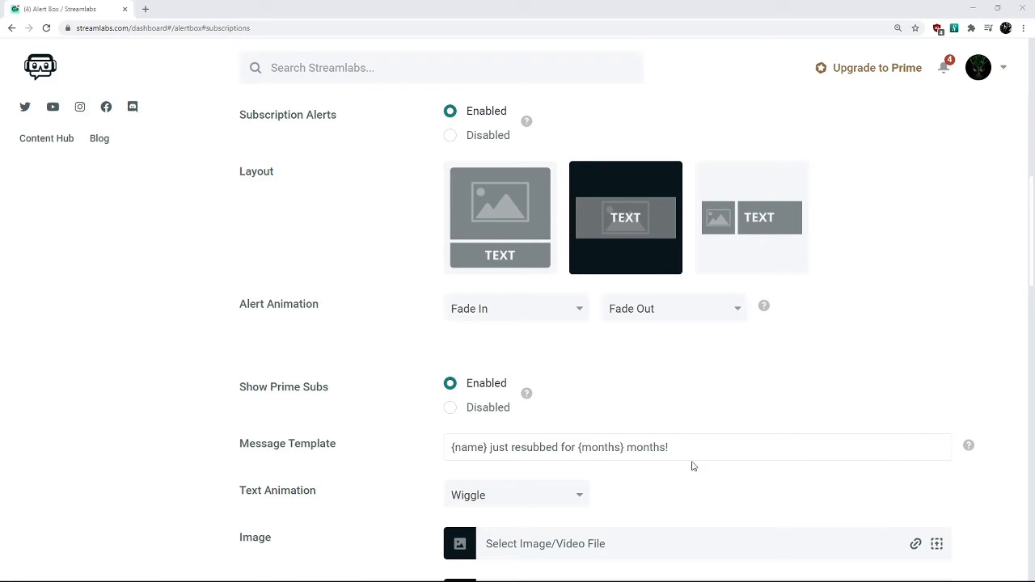
pyautogui.scroll(-20, 593, 395)
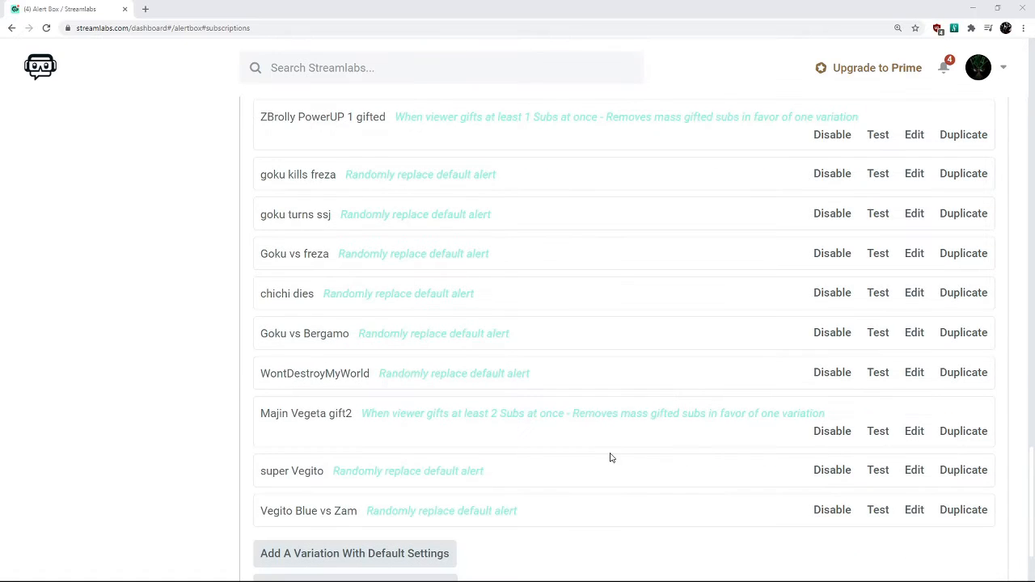
pyautogui.scroll(10, 618, 477)
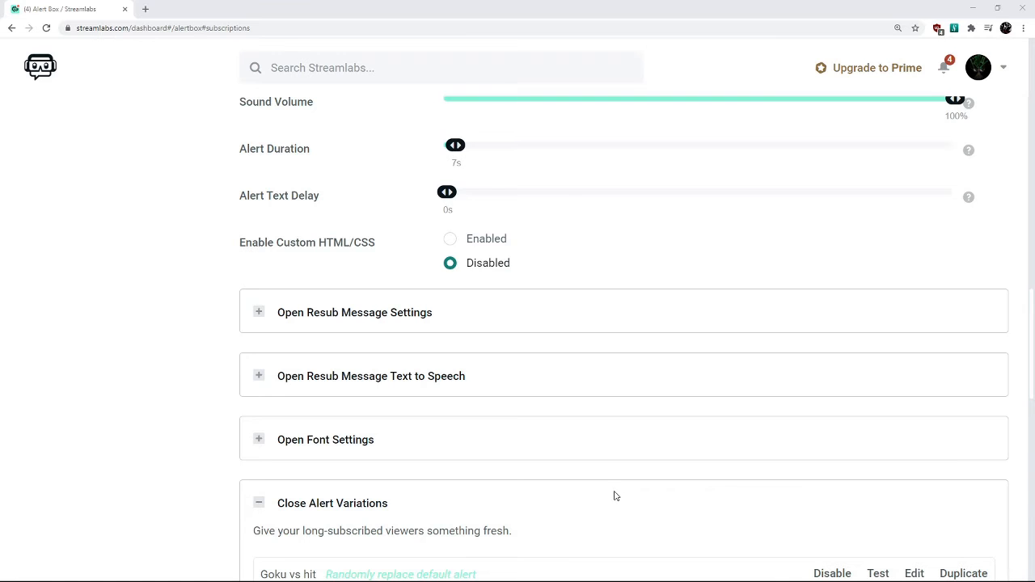
pyautogui.scroll(-10, 614, 495)
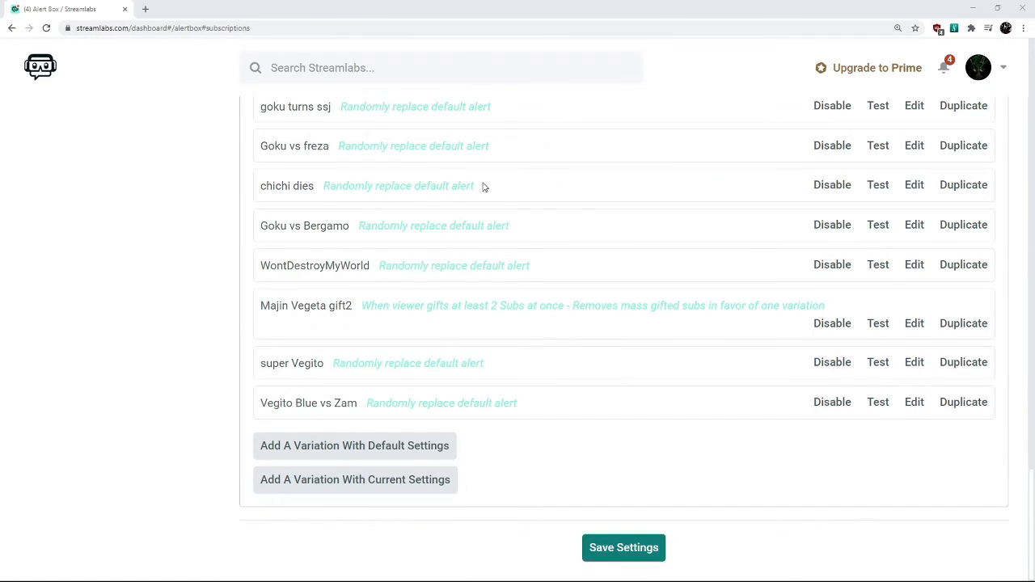
# - Add a subscription alert variation with default settings and set its condition to "Months subscribed is exactly <months>" with 3 months
pyautogui.click(368, 449)
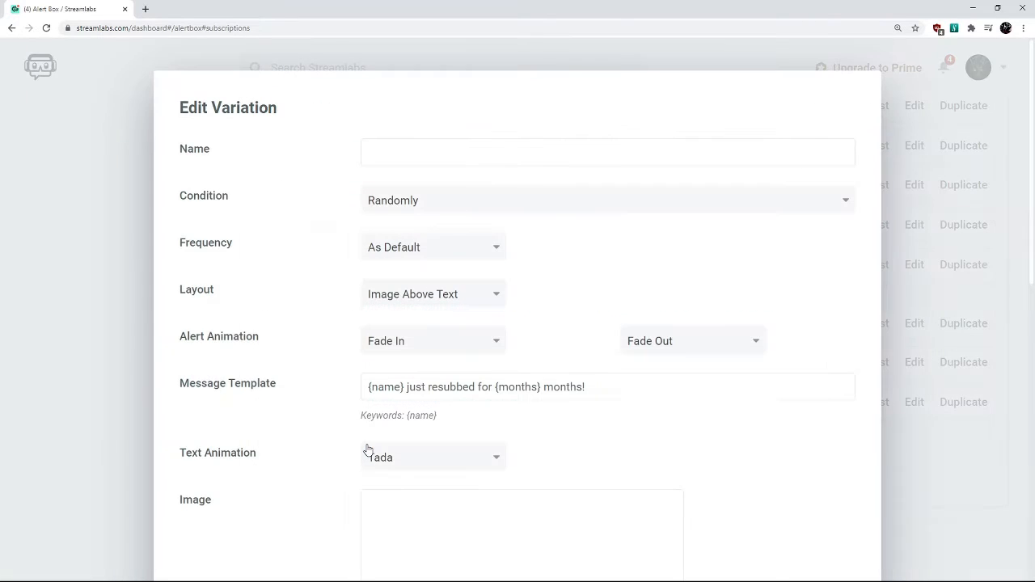
pyautogui.click(465, 204)
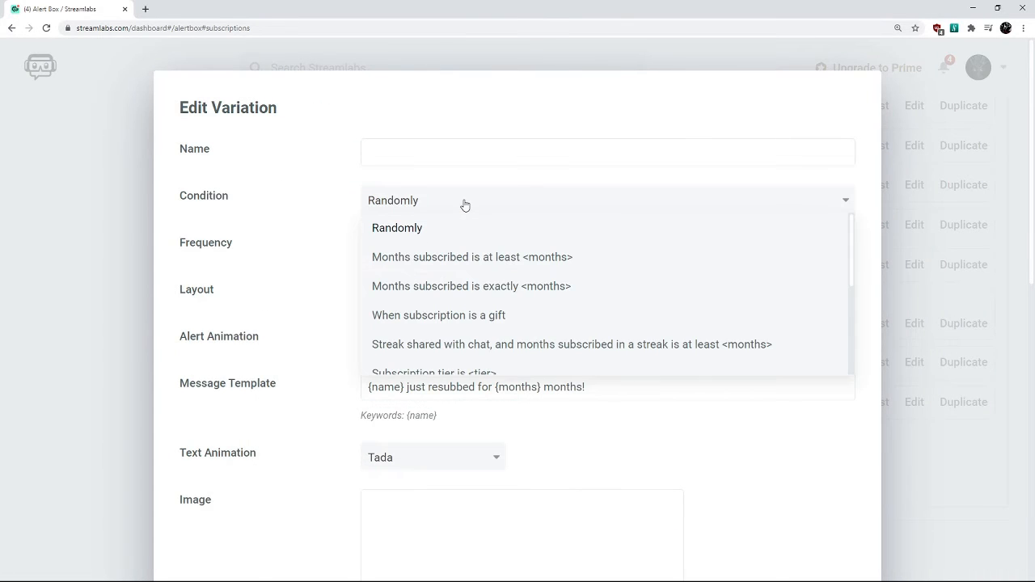
pyautogui.click(493, 294)
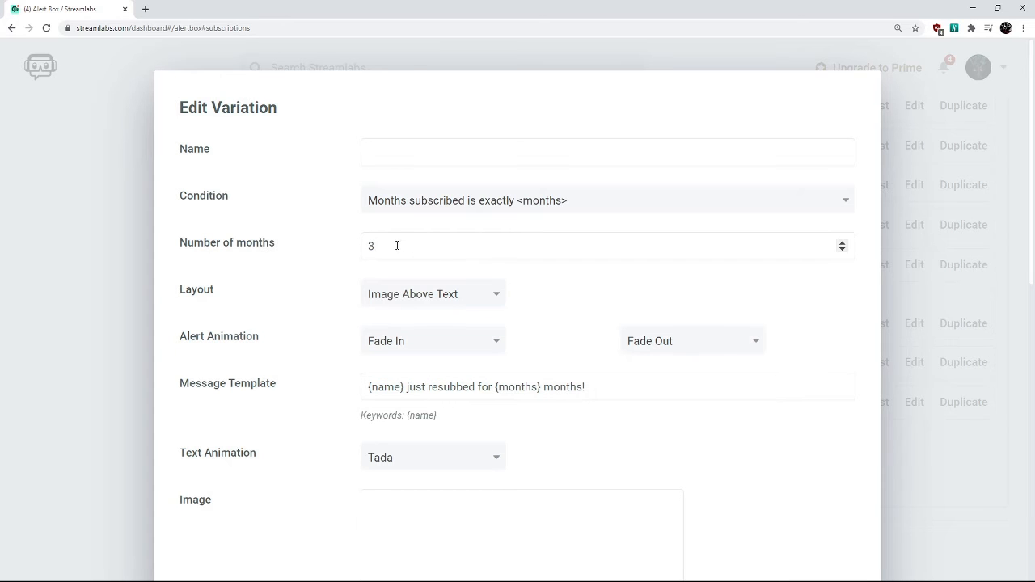
pyautogui.scroll(-4, 400, 307)
pyautogui.scroll(4, 351, 358)
pyautogui.scroll(-4, 360, 356)
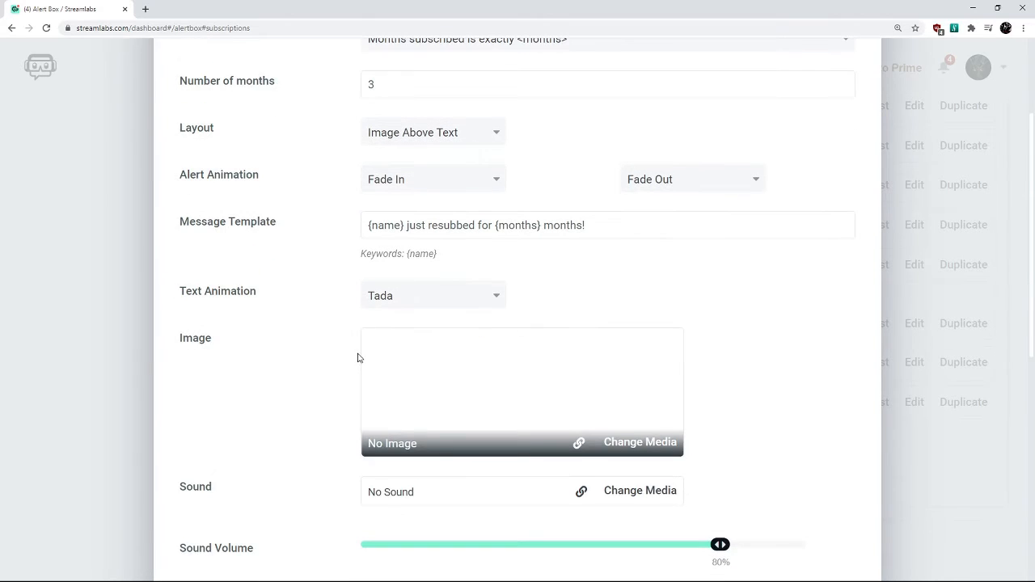
# - Choose the uploaded file Vegito Blue.webm from the Media Gallery as the variation's image
pyautogui.click(640, 283)
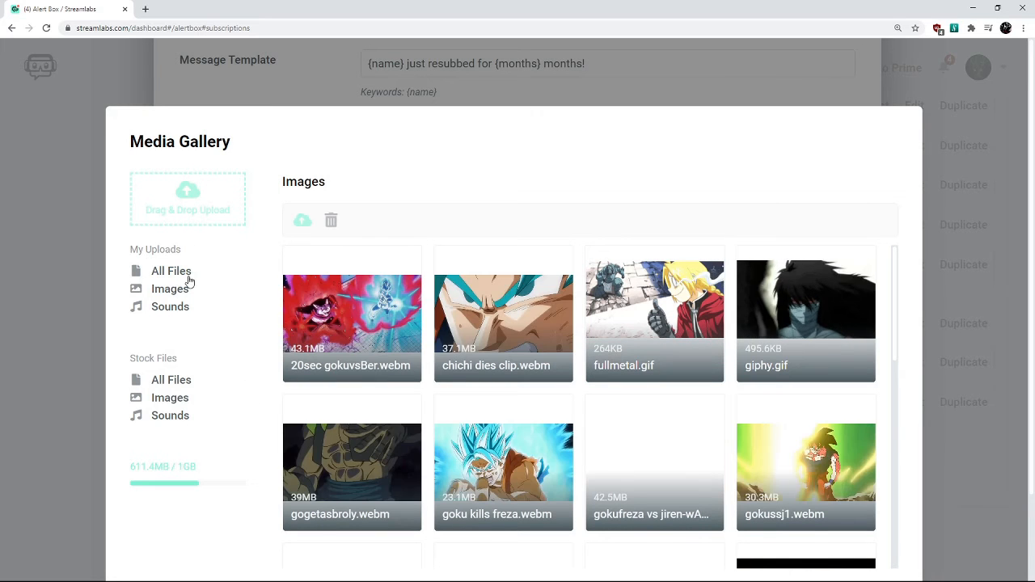
pyautogui.scroll(-3, 374, 361)
pyautogui.scroll(-6, 530, 393)
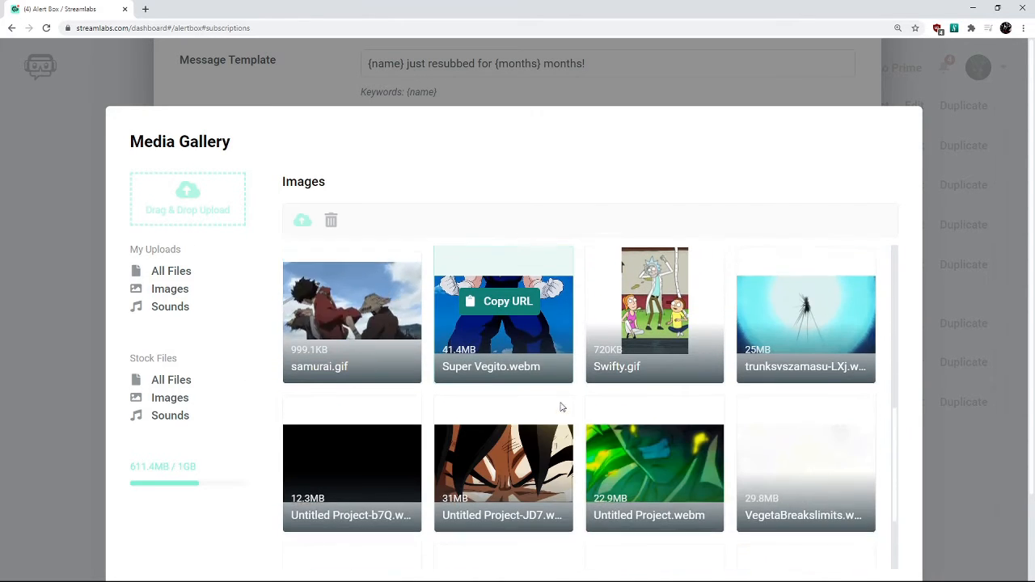
pyautogui.scroll(-2, 558, 409)
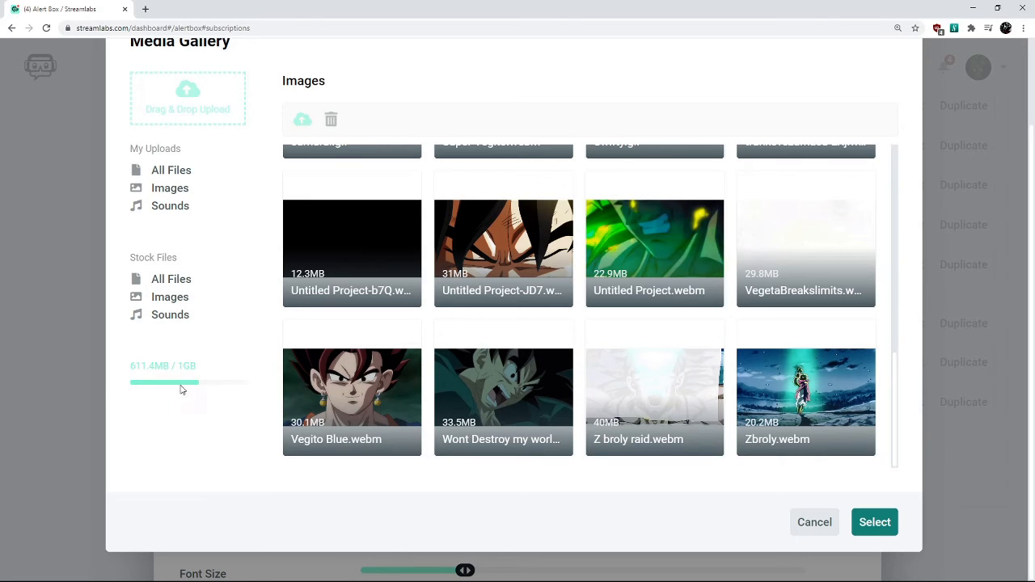
pyautogui.scroll(5, 465, 388)
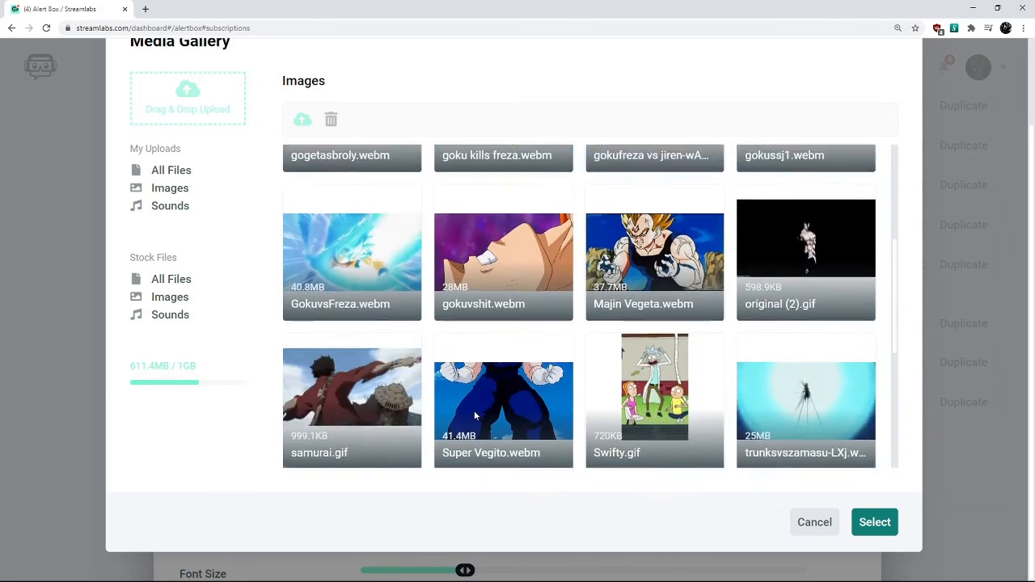
pyautogui.scroll(4, 471, 418)
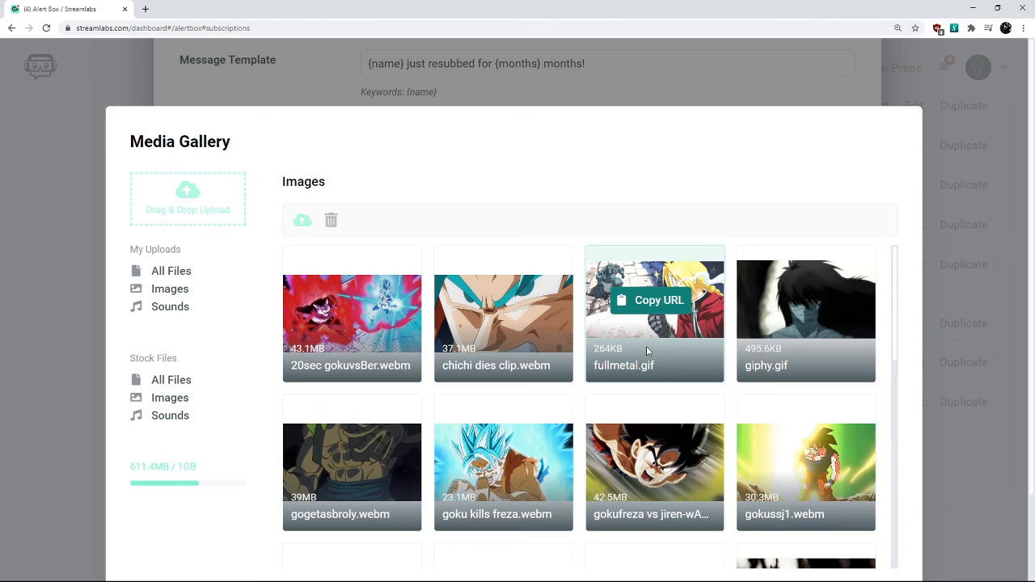
pyautogui.scroll(-5, 667, 344)
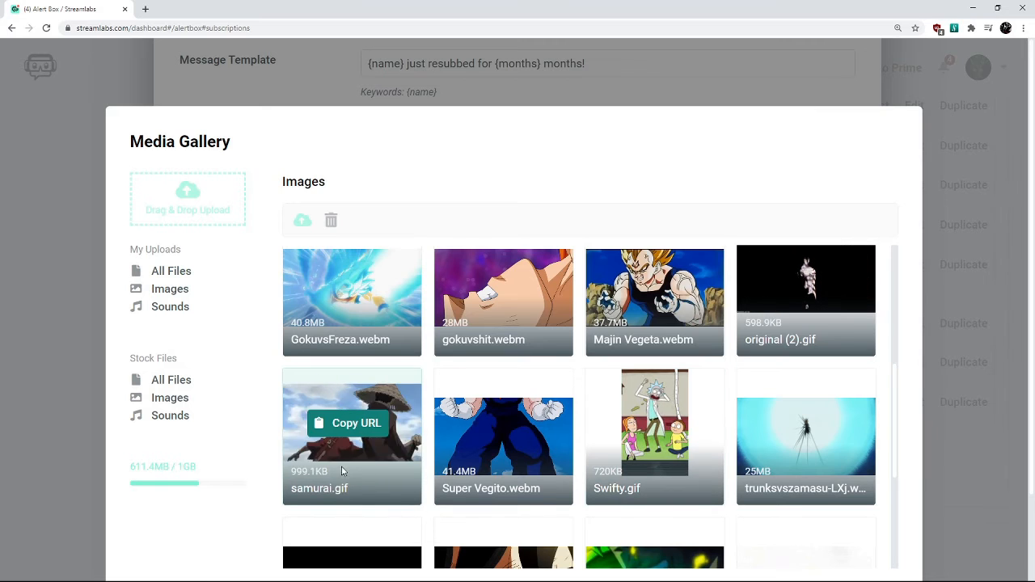
pyautogui.scroll(-3, 372, 477)
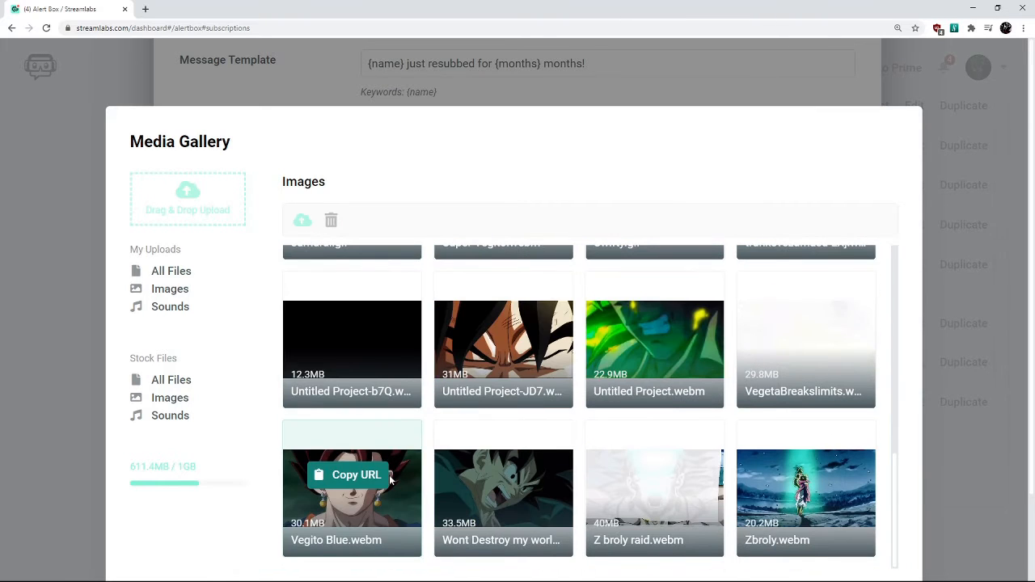
pyautogui.scroll(-1, 388, 477)
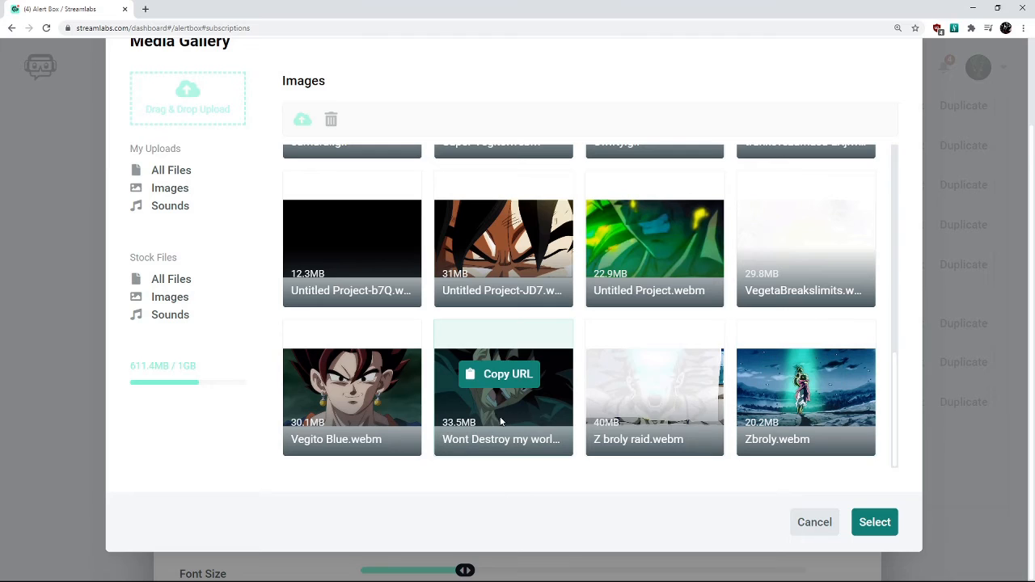
pyautogui.click(368, 397)
pyautogui.click(875, 523)
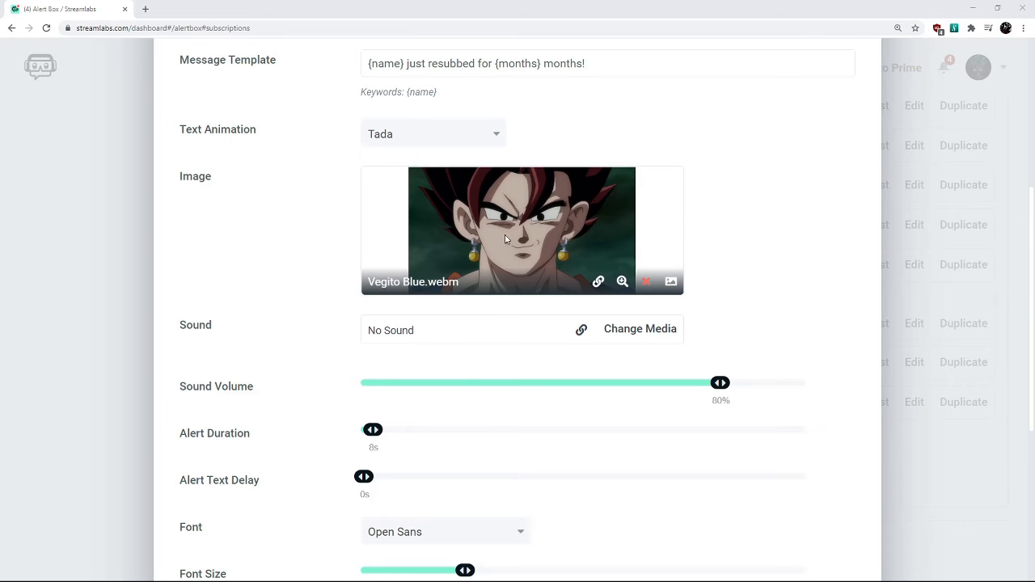
# - Set the variation's alert duration to 18s, sound volume to 100% and font weight to 800
pyautogui.scroll(-2, 473, 280)
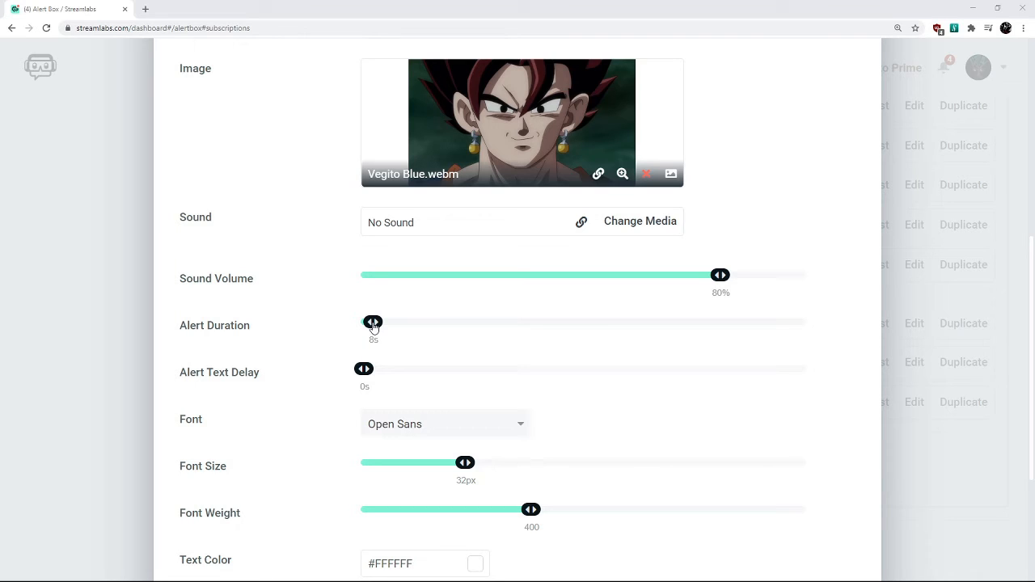
pyautogui.moveTo(374, 326)
pyautogui.mouseDown()
pyautogui.moveTo(391, 325)
pyautogui.moveTo(382, 333)
pyautogui.mouseUp()
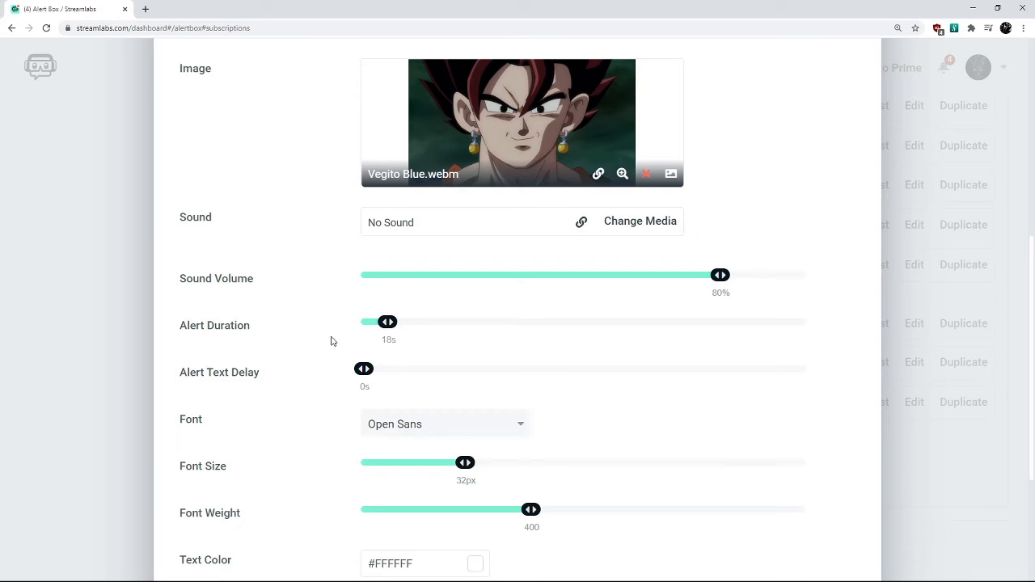
pyautogui.scroll(-2, 330, 341)
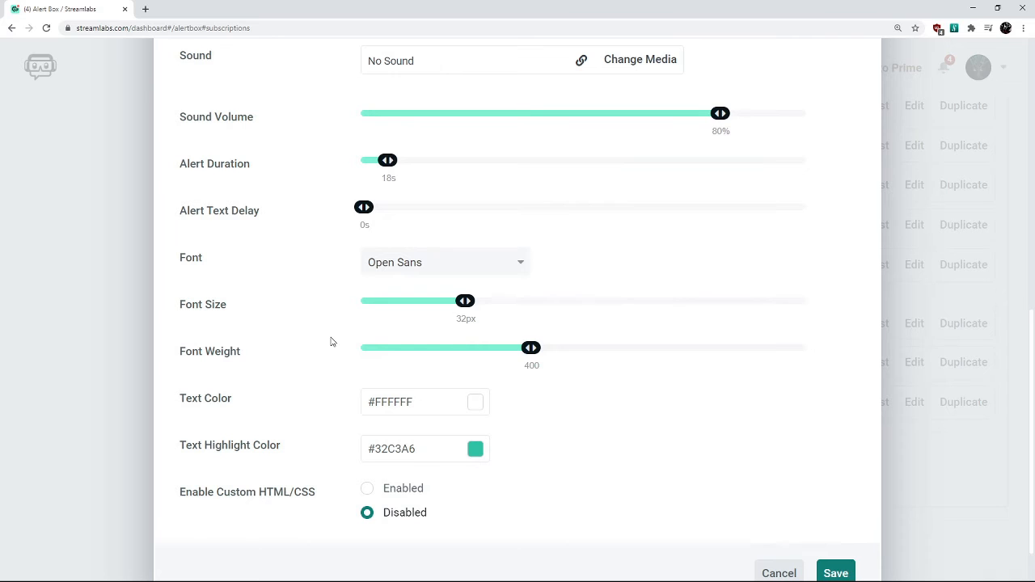
pyautogui.scroll(1, 330, 341)
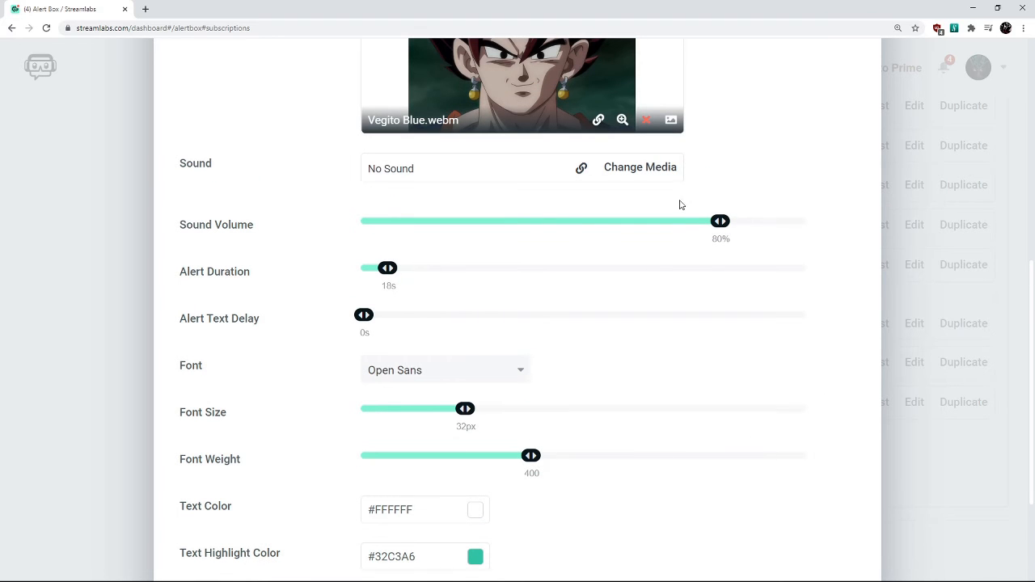
pyautogui.moveTo(722, 229); pyautogui.dragTo(938, 235)
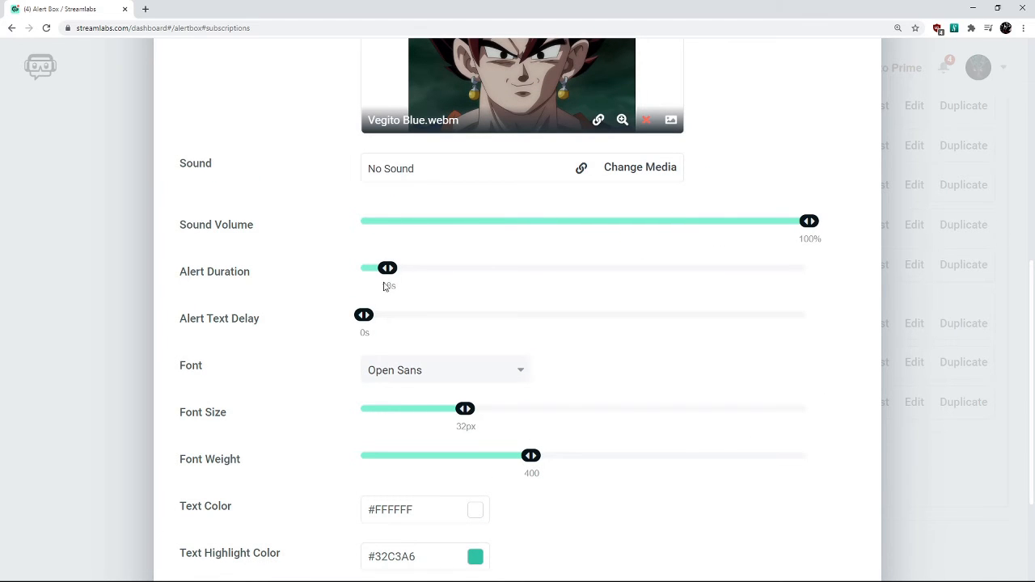
pyautogui.moveTo(530, 458); pyautogui.dragTo(746, 461)
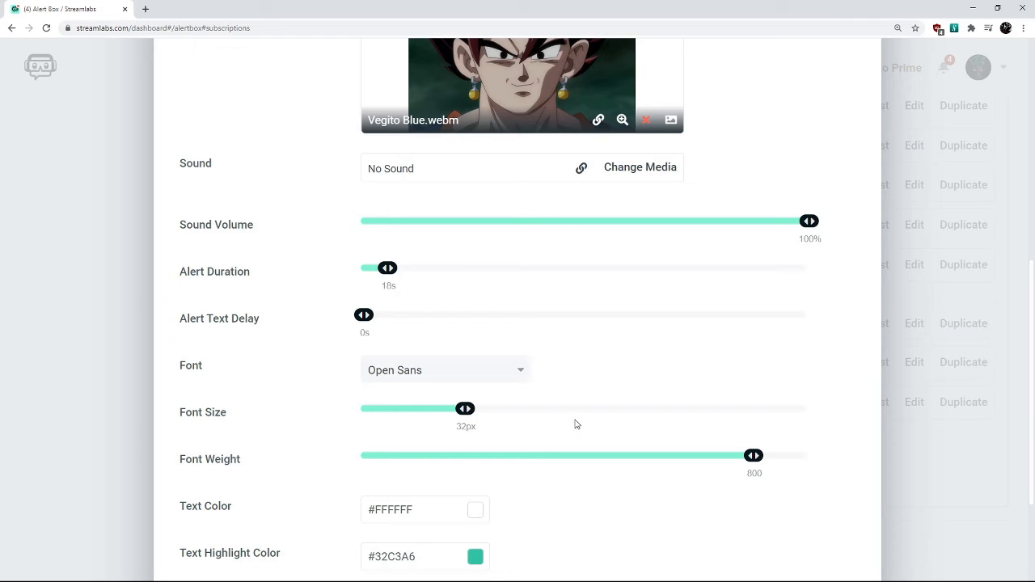
# - Save the variation under the name "ksjvfbkijvbwkrjv" and play its test alert
pyautogui.scroll(-2, 669, 509)
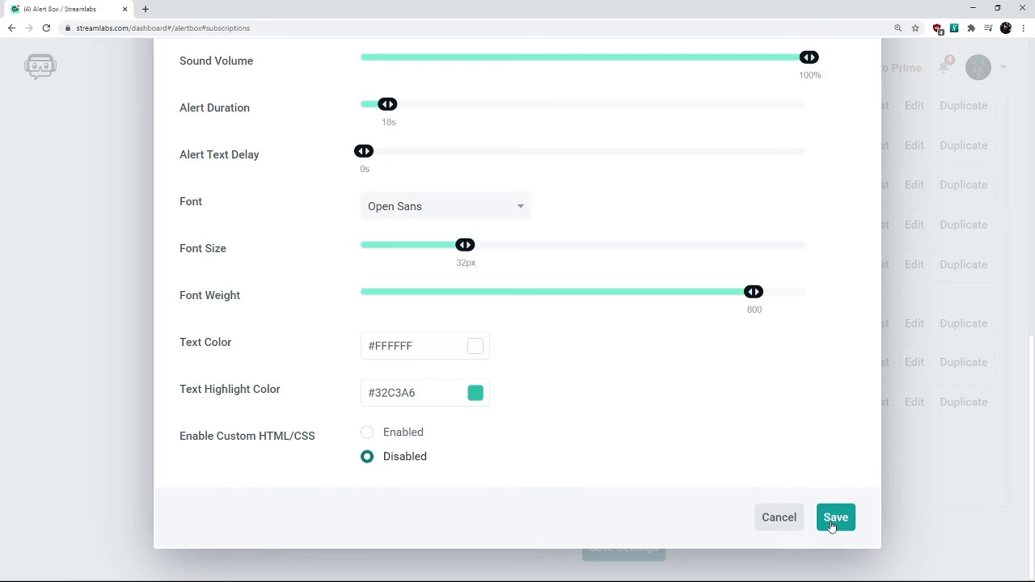
pyautogui.click(831, 526)
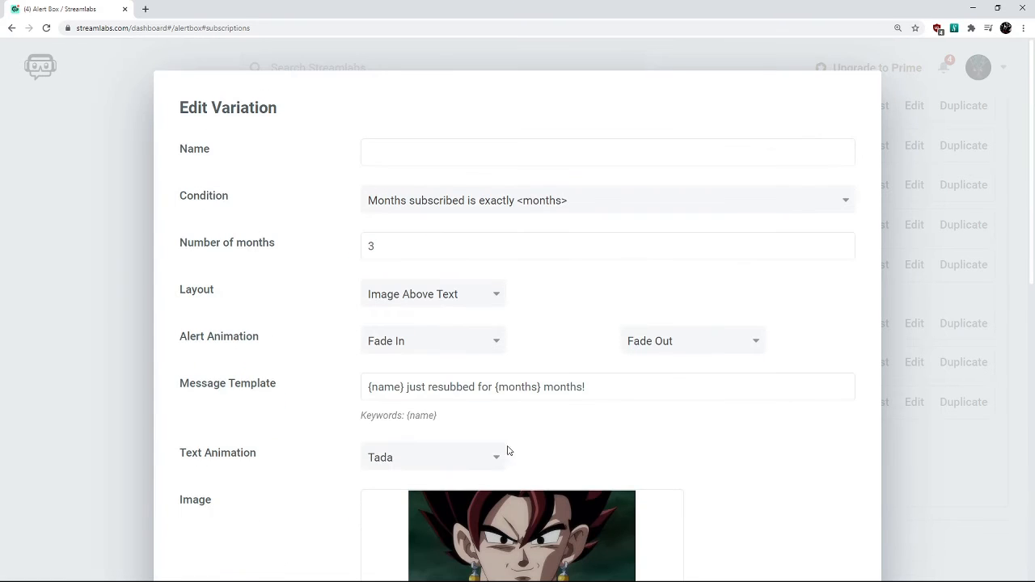
pyautogui.click(392, 149)
pyautogui.write('tojvfbkjdvdsvdvjv')
pyautogui.scroll(-8, 548, 434)
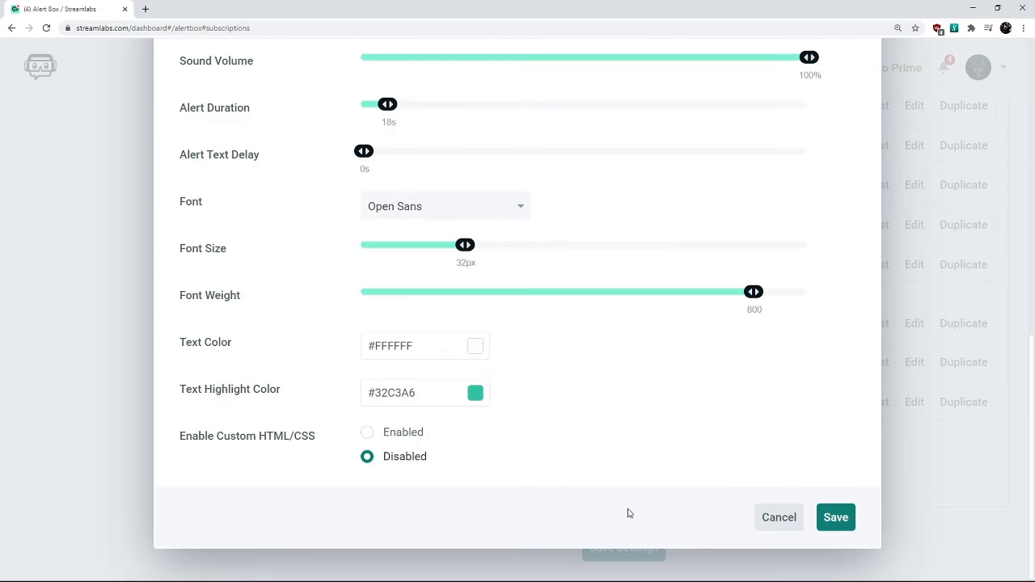
pyautogui.click(840, 520)
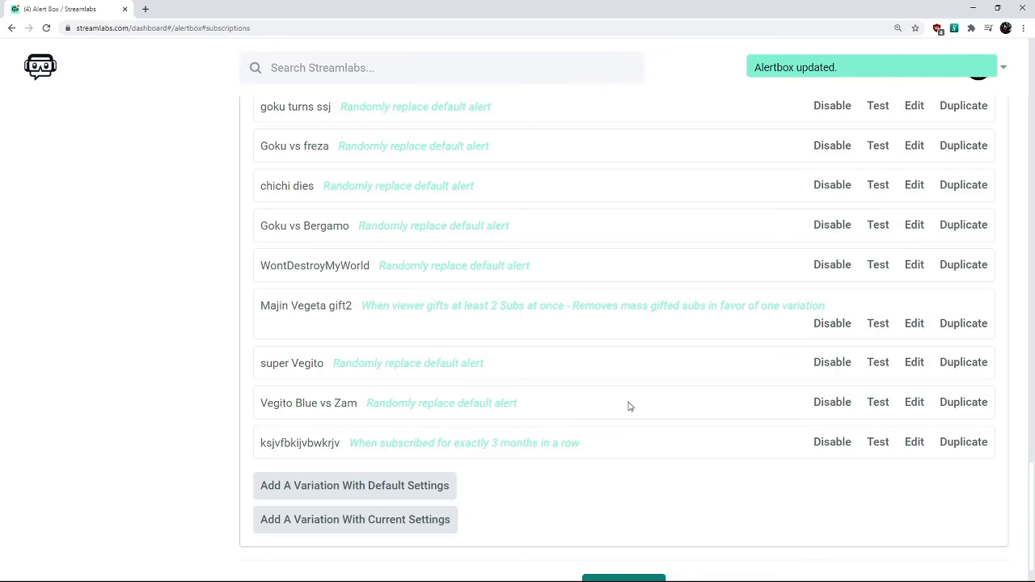
pyautogui.click(881, 446)
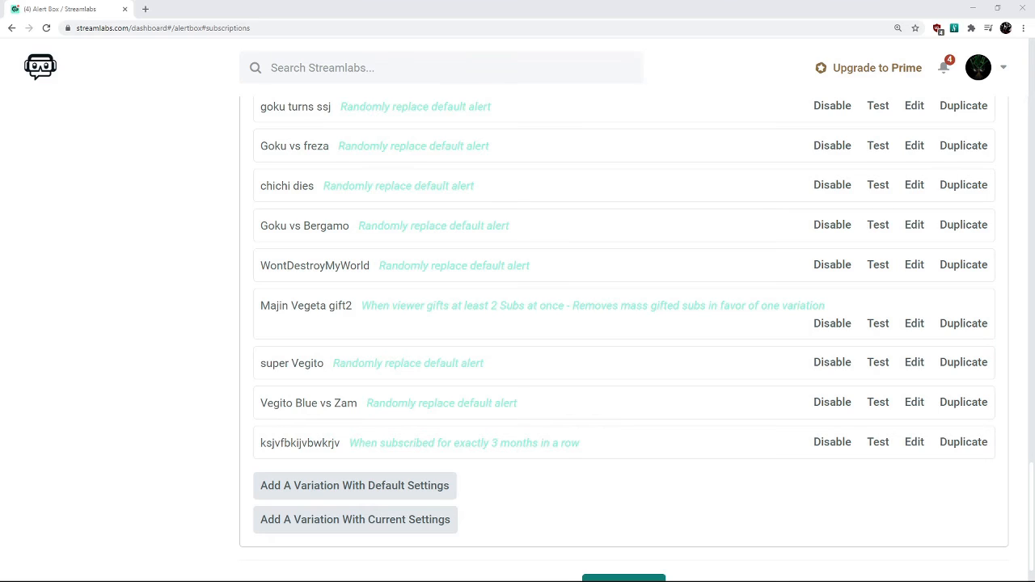
# - Reopen the ksjvfbkijvbwkrjv variation for editing and change its layout to Text Over Image
pyautogui.click(914, 448)
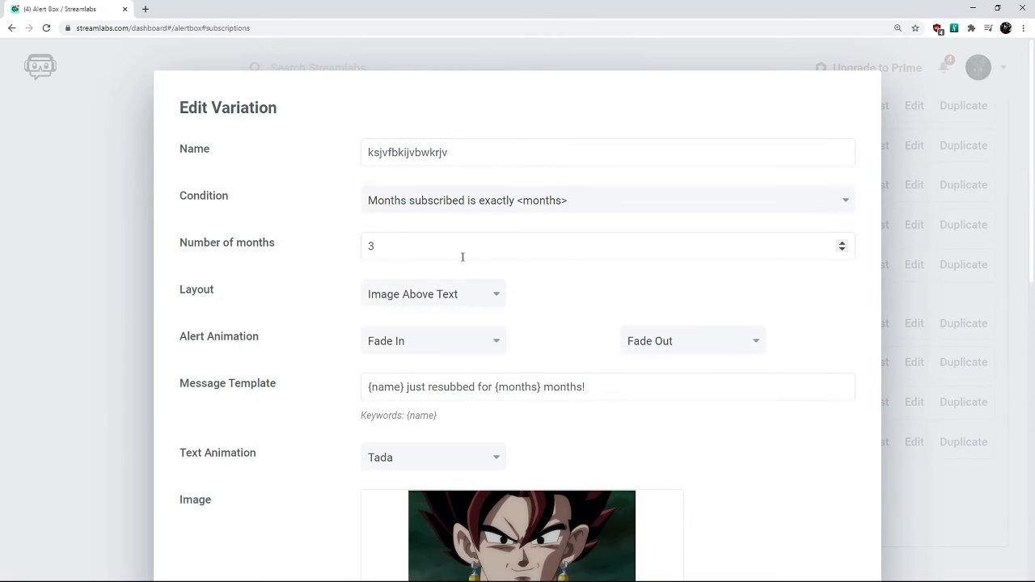
pyautogui.scroll(-2, 483, 272)
pyautogui.scroll(1, 443, 224)
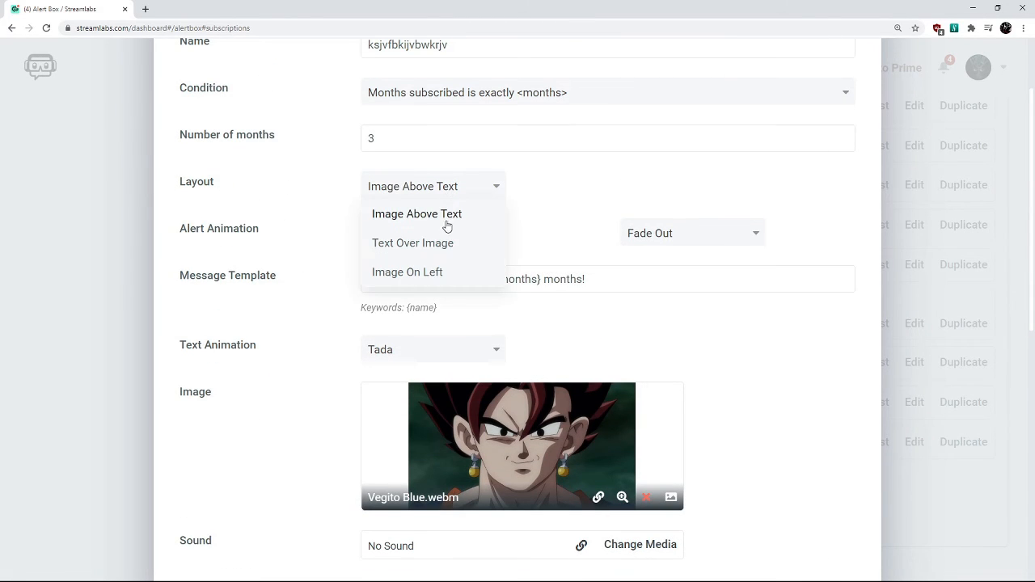
pyautogui.click(438, 249)
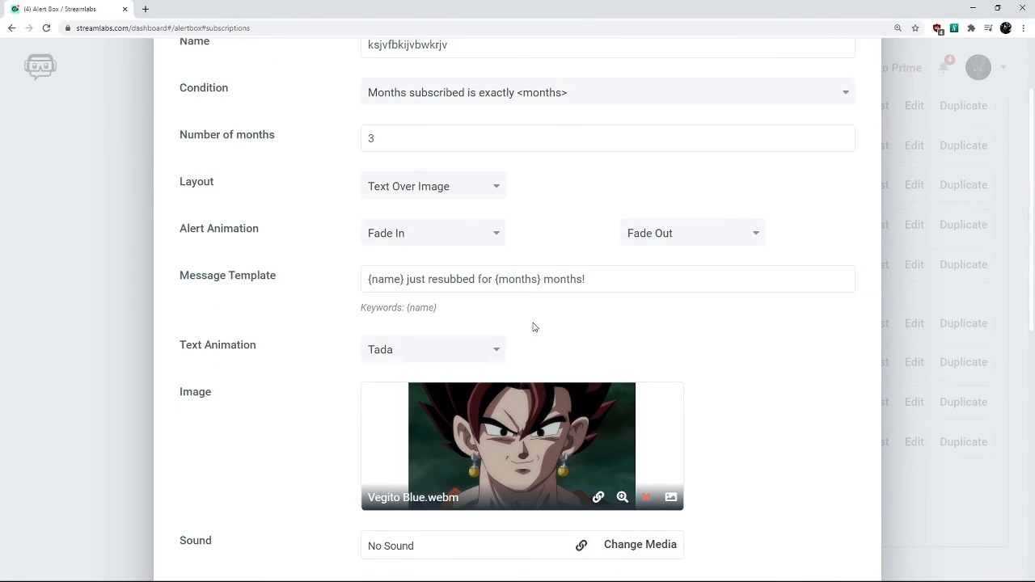
# - Set the font weight to 400, then save the variation and play its test alert again
pyautogui.scroll(-3, 564, 348)
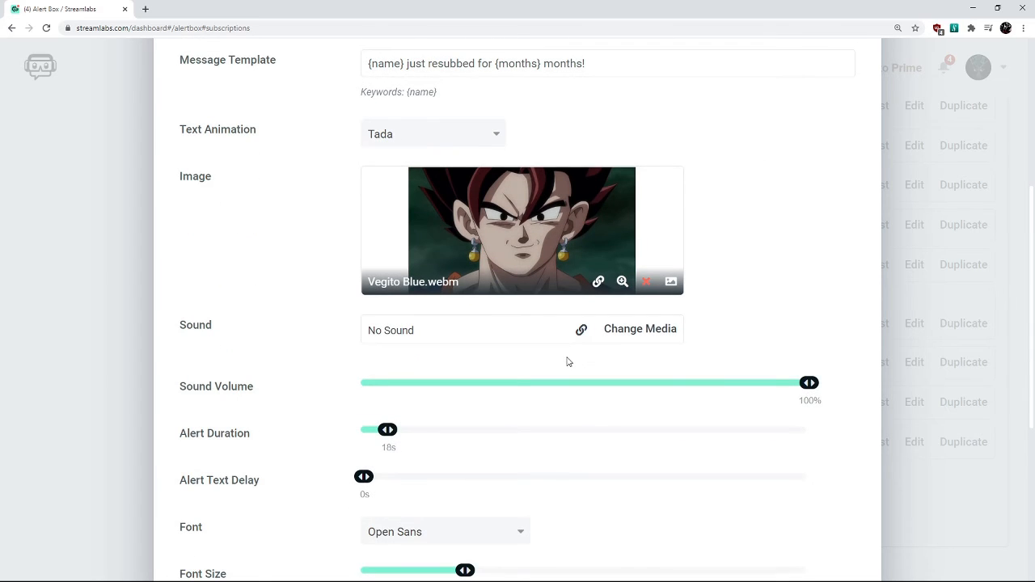
pyautogui.scroll(-2, 498, 386)
pyautogui.scroll(-1, 498, 386)
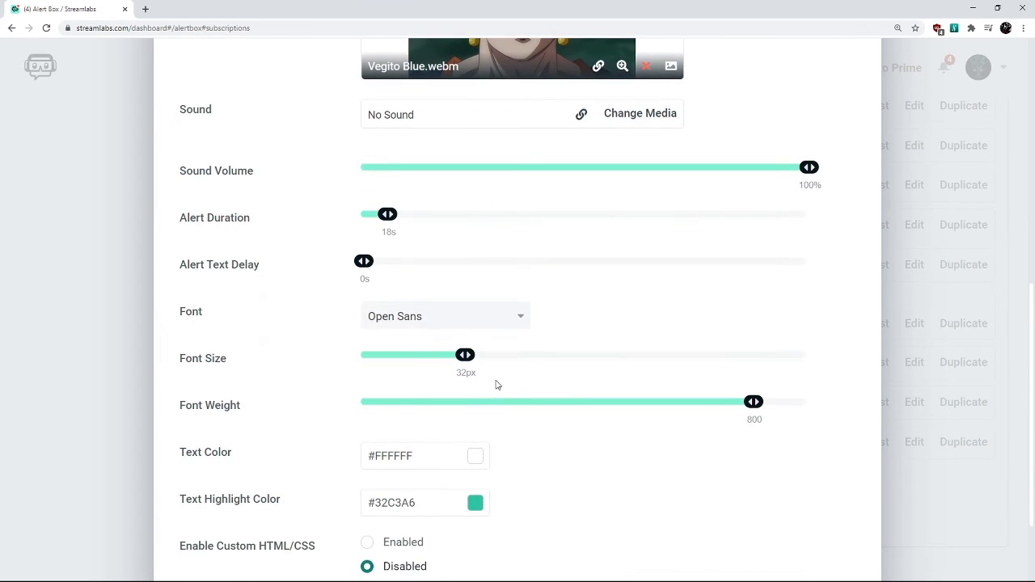
pyautogui.scroll(-1, 495, 386)
pyautogui.scroll(3, 577, 430)
pyautogui.scroll(-1, 547, 472)
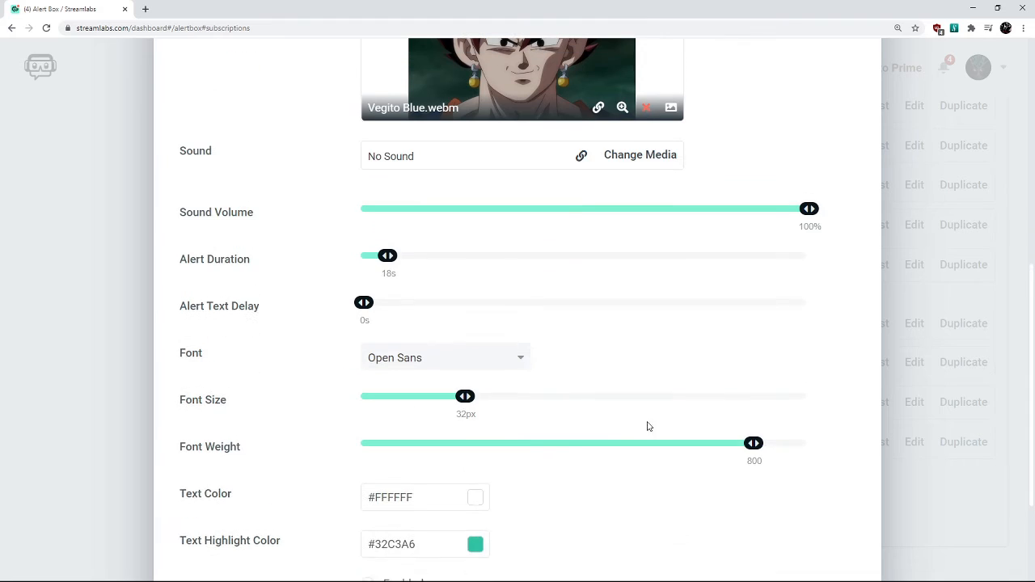
pyautogui.click(511, 446)
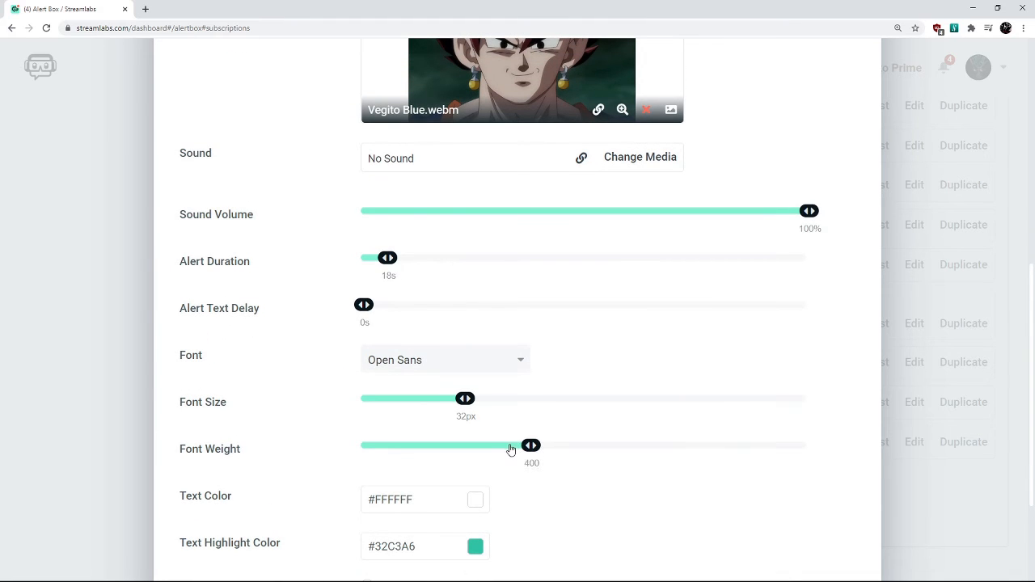
pyautogui.scroll(-2, 513, 458)
pyautogui.click(828, 511)
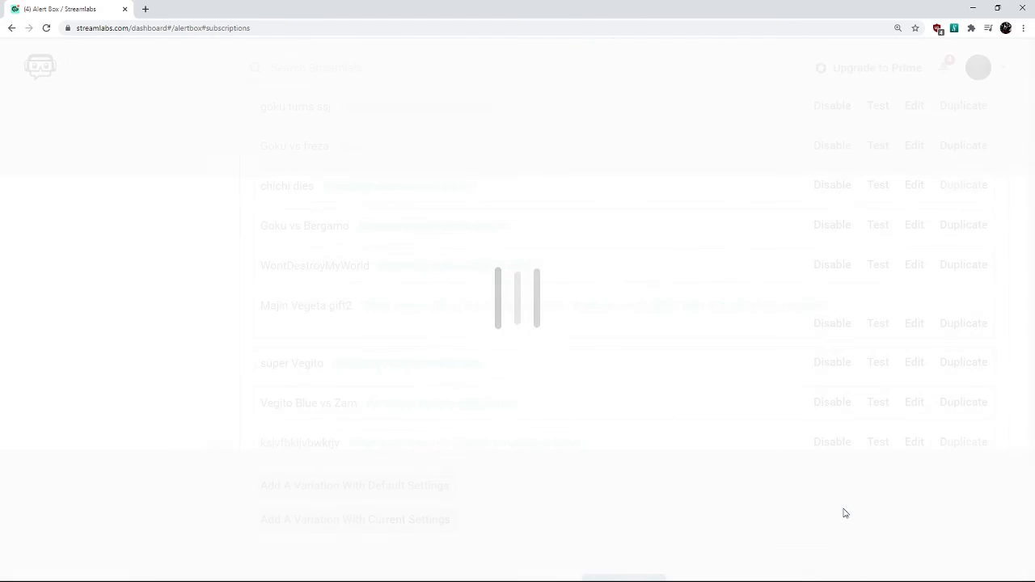
pyautogui.click(878, 443)
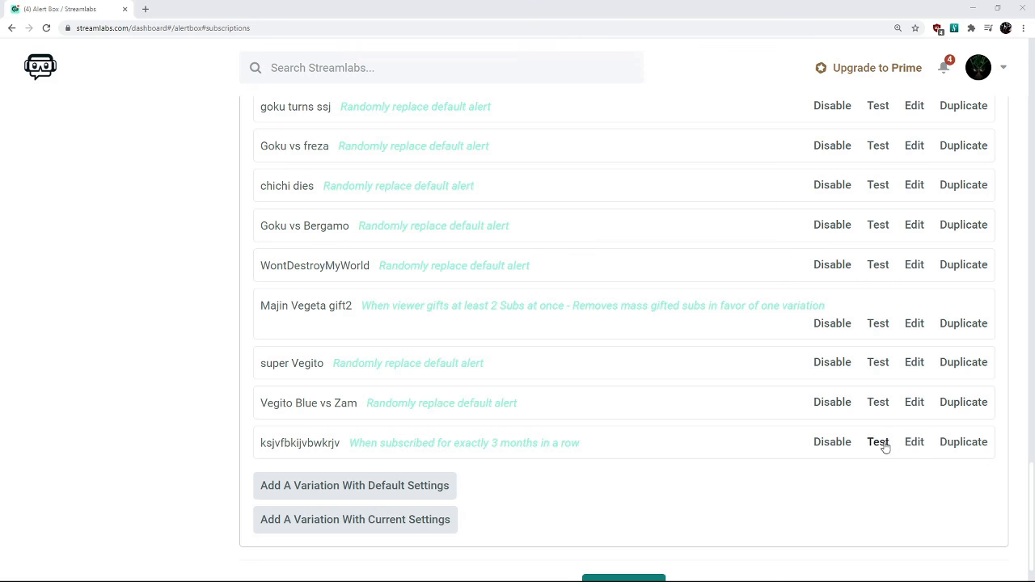
# - Delete the ksjvfbkijvbwkrjv variation from the subscription alert variations
pyautogui.click(914, 443)
pyautogui.click(913, 442)
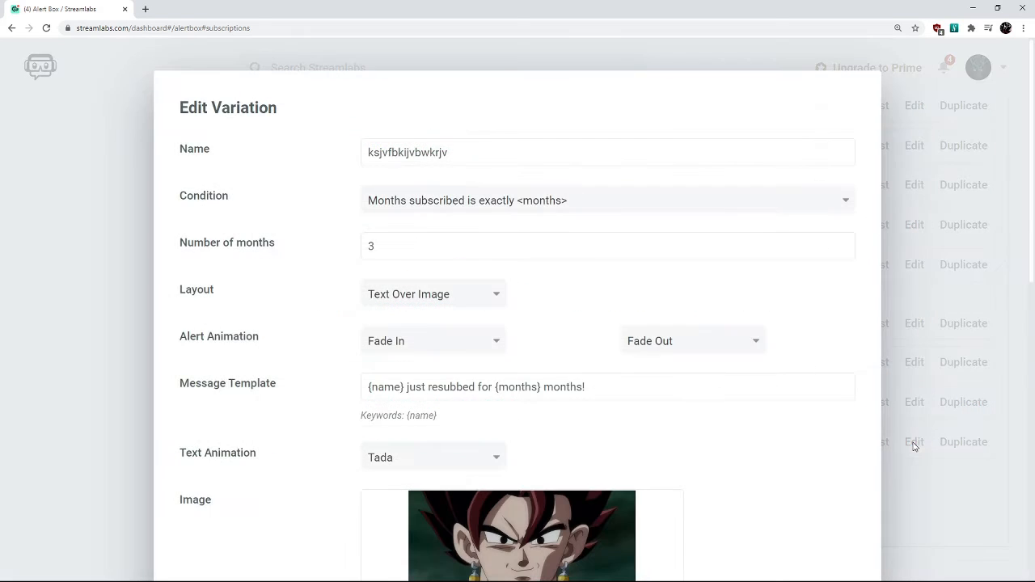
pyautogui.scroll(-10, 547, 406)
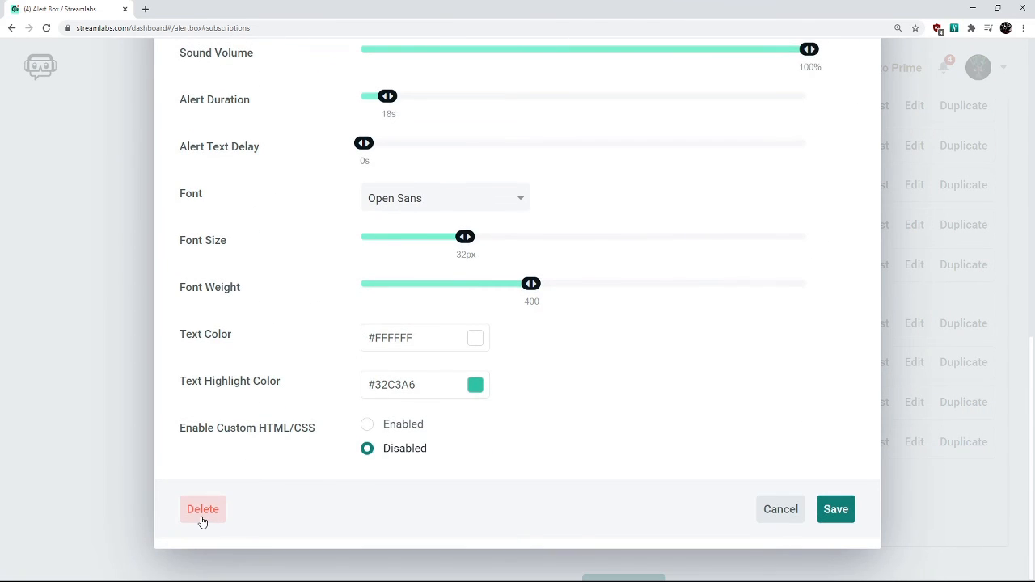
pyautogui.click(204, 518)
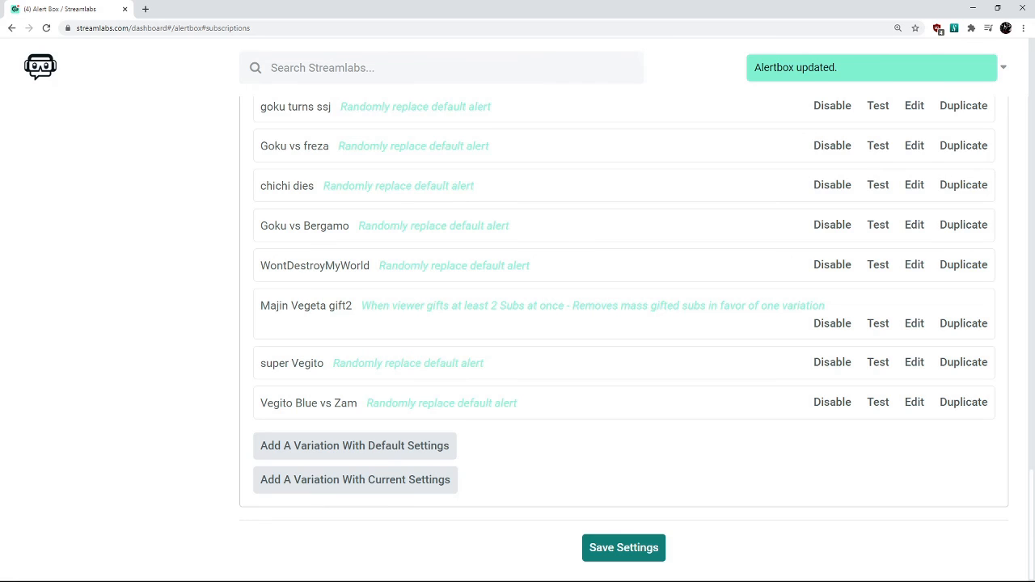